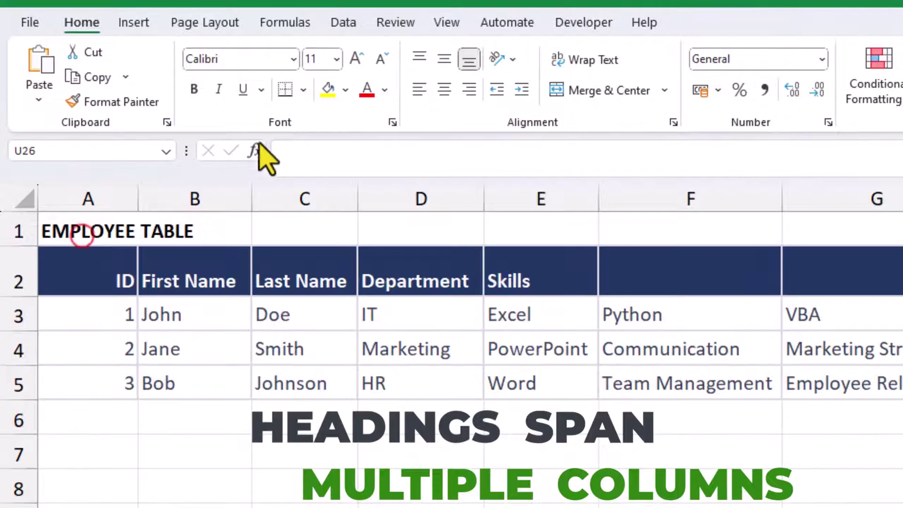
Step: Merge and center the EMPLOYEE TABLE title across cells A1:C1
left_click(82, 234)
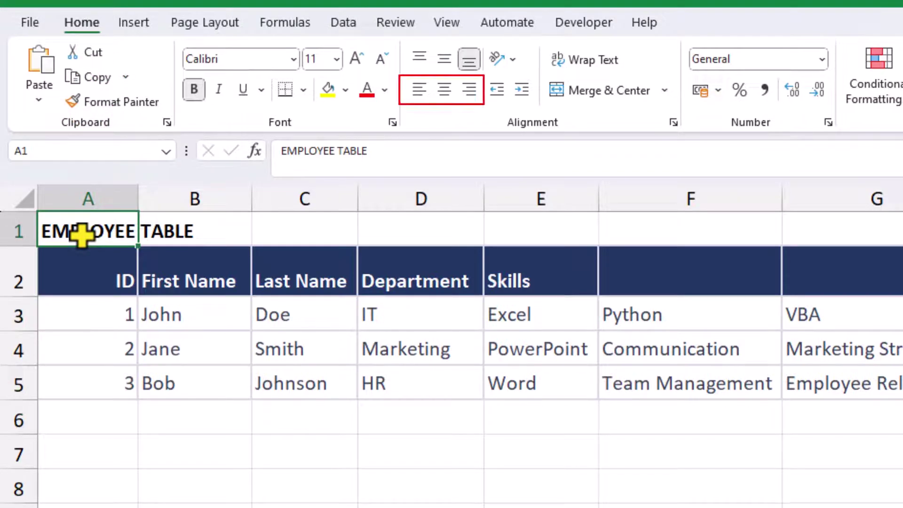
left_click(204, 229)
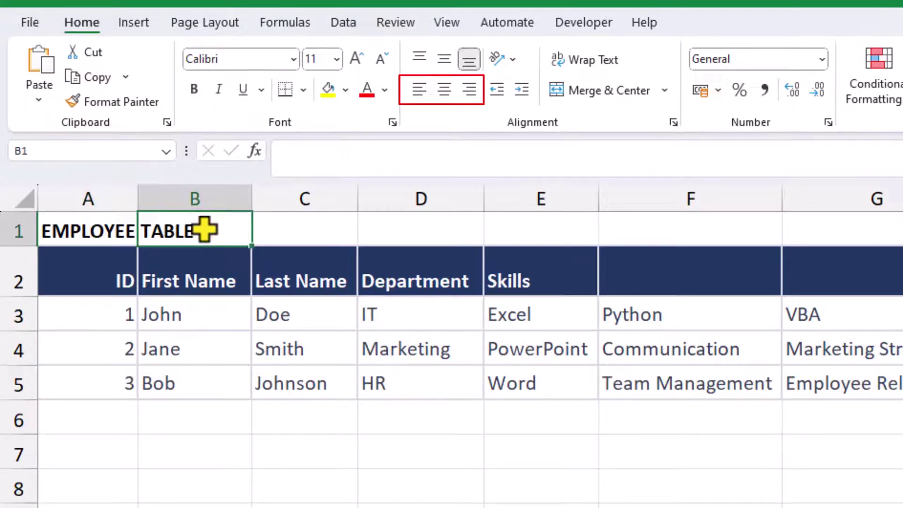
left_click(88, 229)
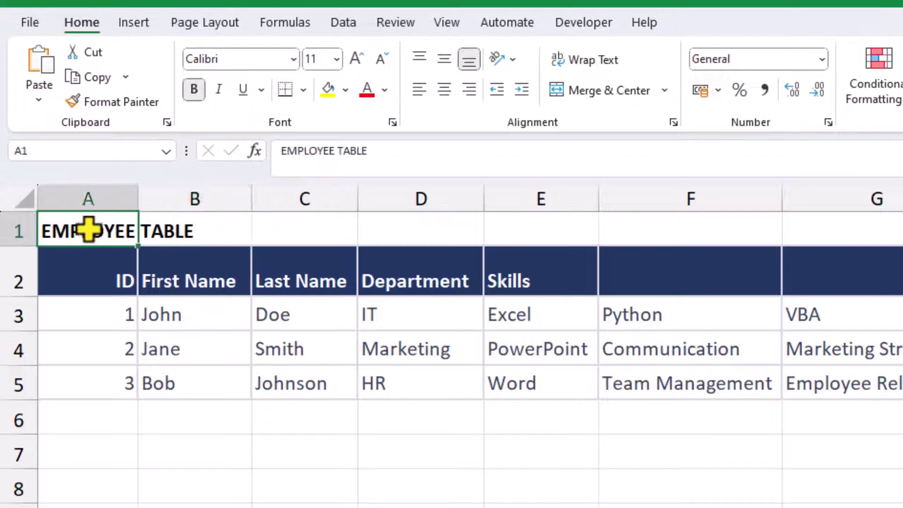
left_click_drag(88, 230, 325, 231)
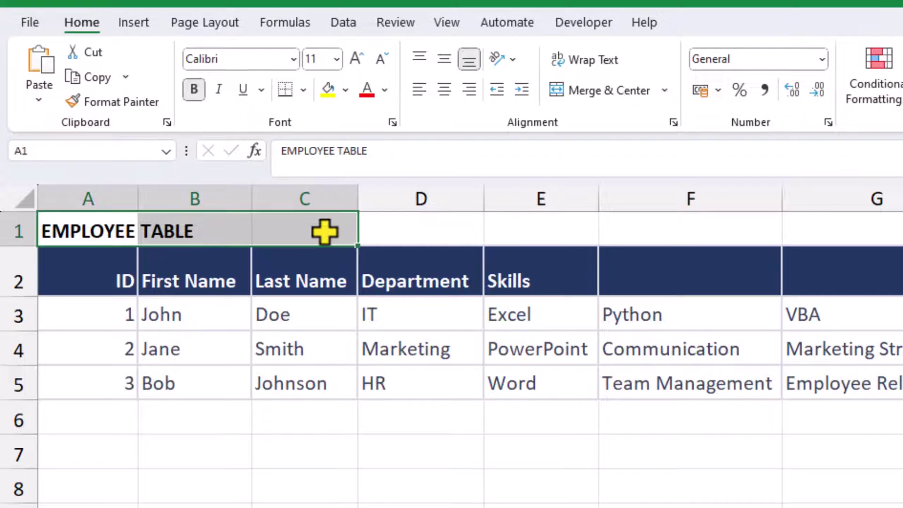
left_click(578, 90)
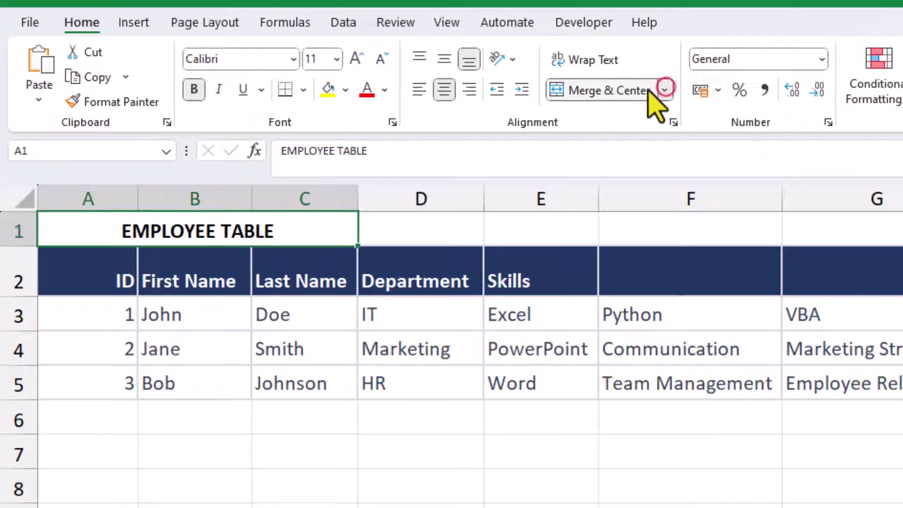
Step: Unmerge the title cells A1:C1 and check the alignment of each separated cell
left_click(664, 90)
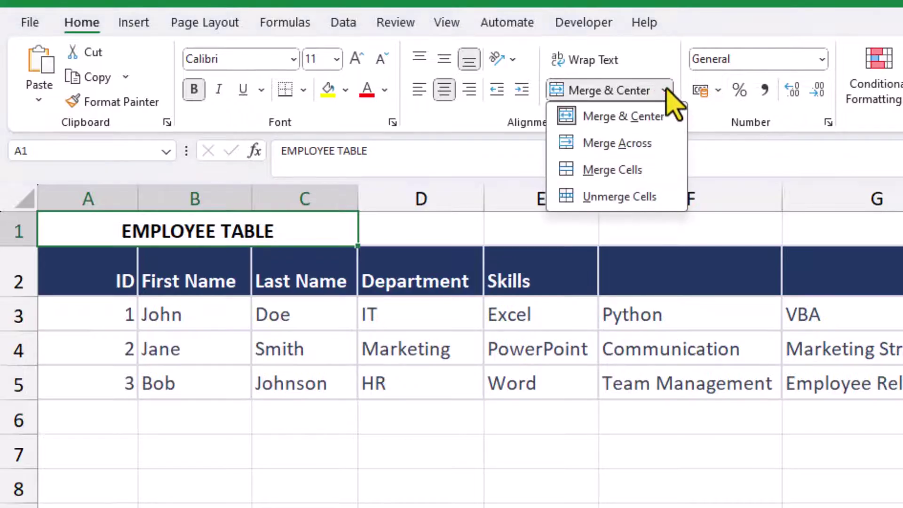
left_click(657, 195)
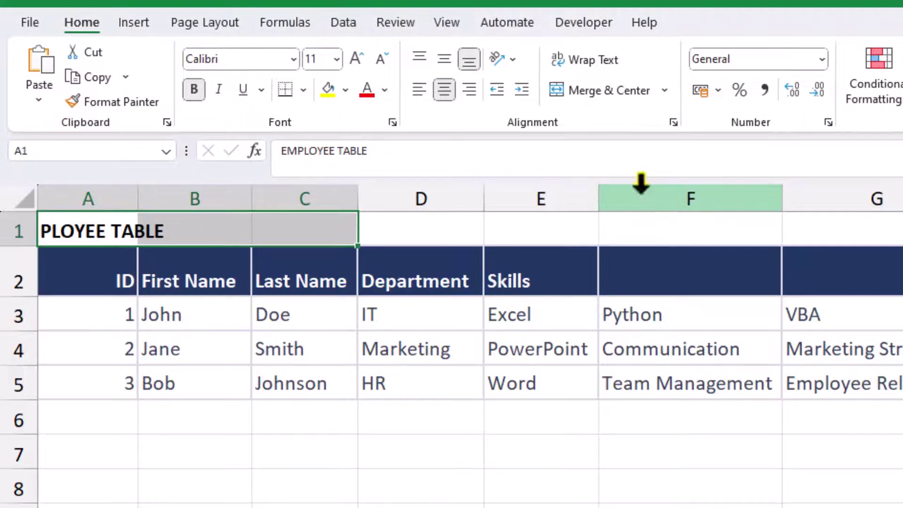
left_click(82, 226)
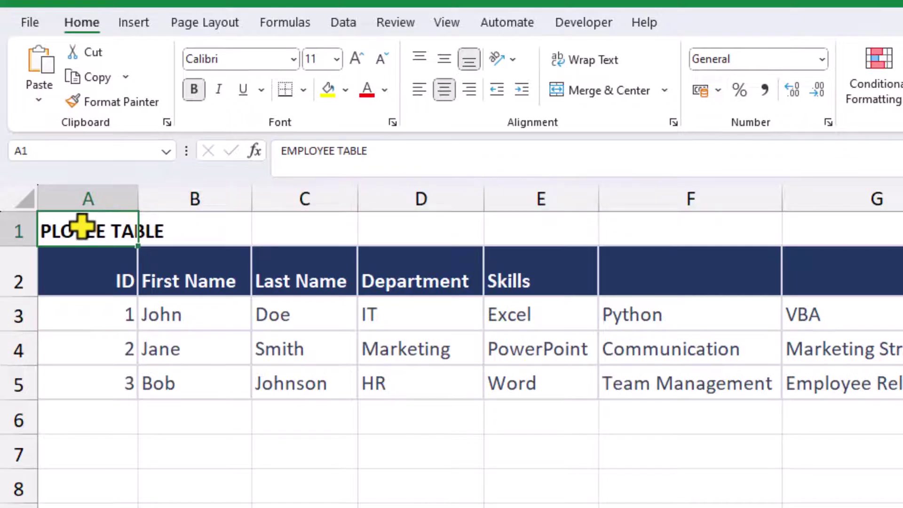
left_click(191, 224)
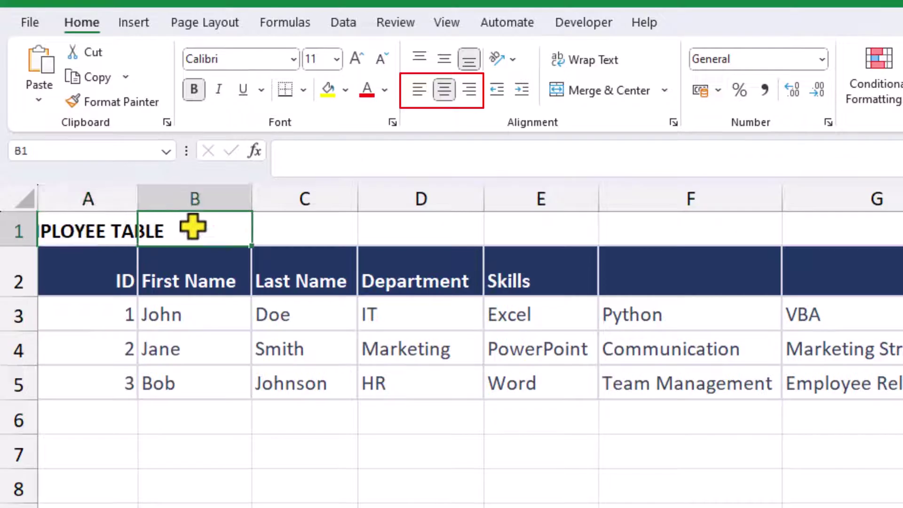
left_click(280, 229)
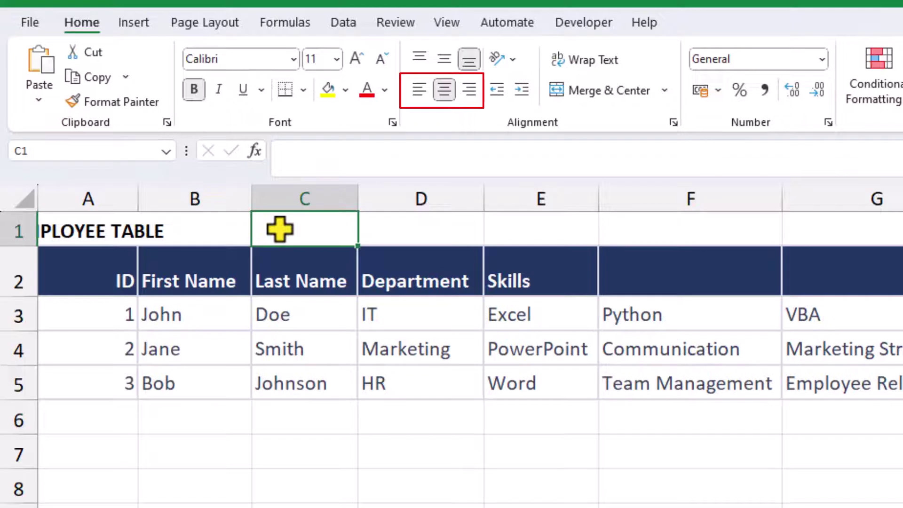
Step: Merge and center the EMPLOYEE TABLE title across A1:G1 and give it a light blue fill
left_click_drag(82, 228, 857, 221)
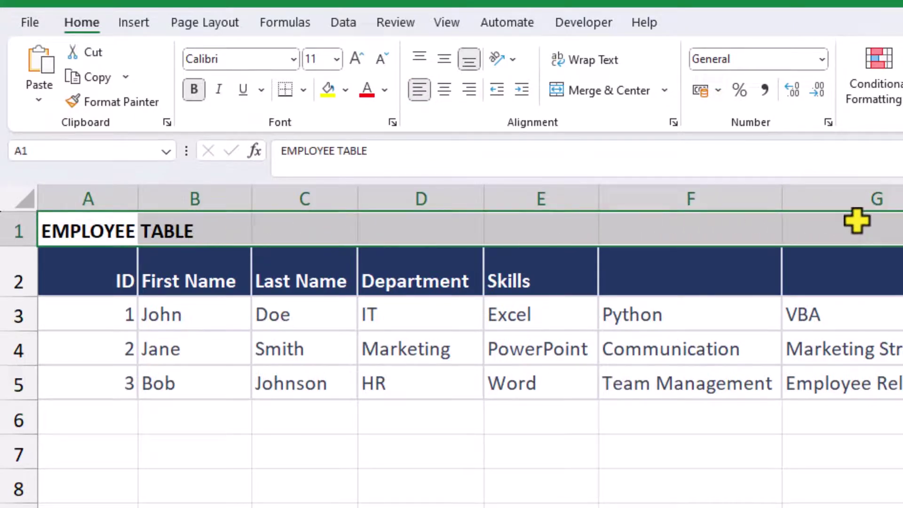
left_click(619, 89)
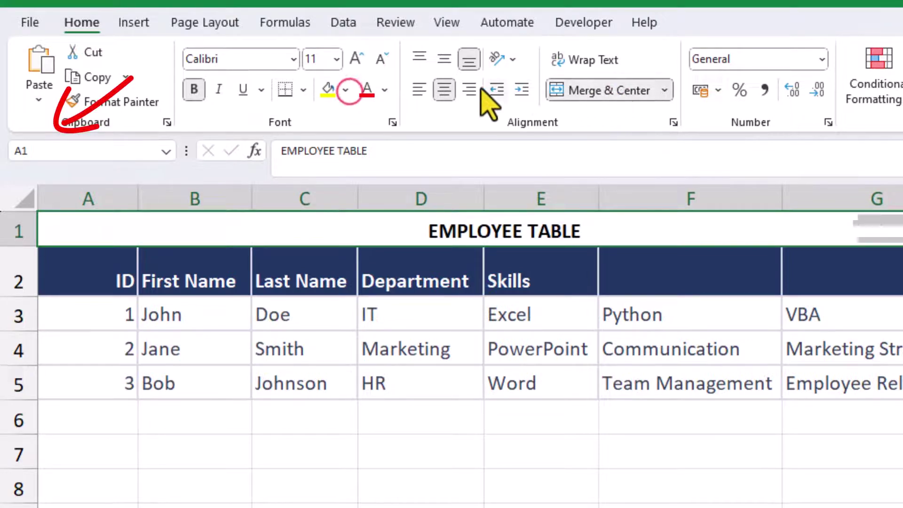
left_click(346, 90)
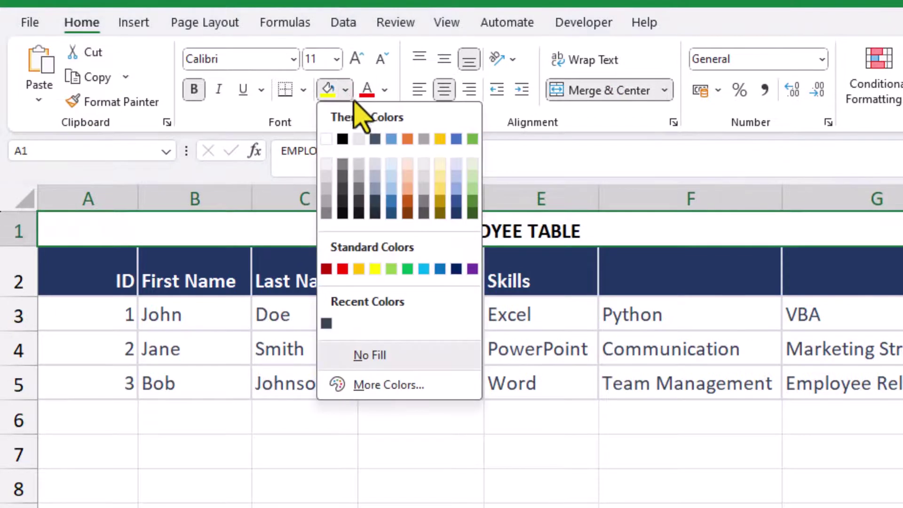
left_click(391, 163)
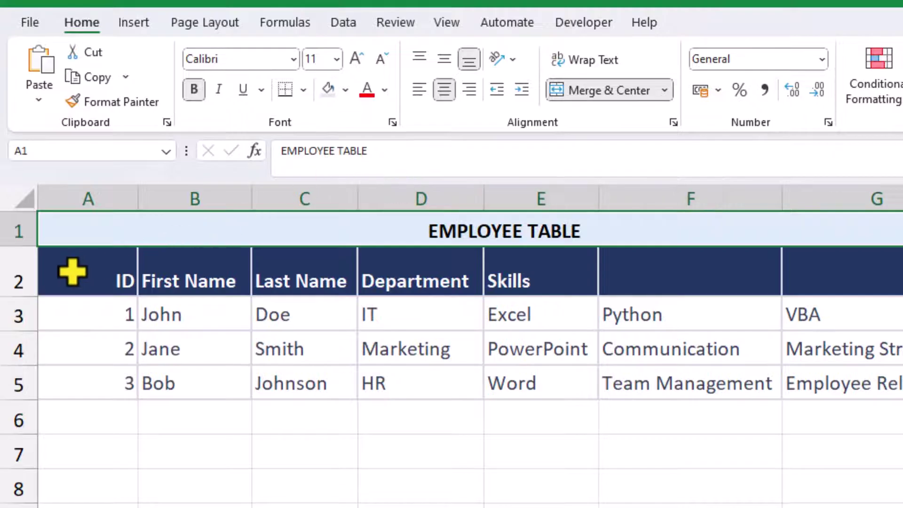
Step: Change the column header in cell A2 to GROUP ID
double_click(72, 271)
type("GR")
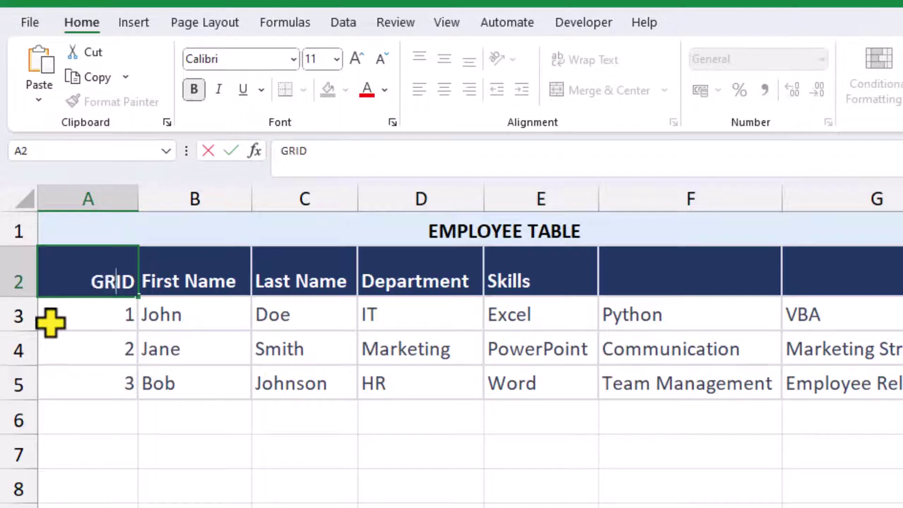
type("OUP")
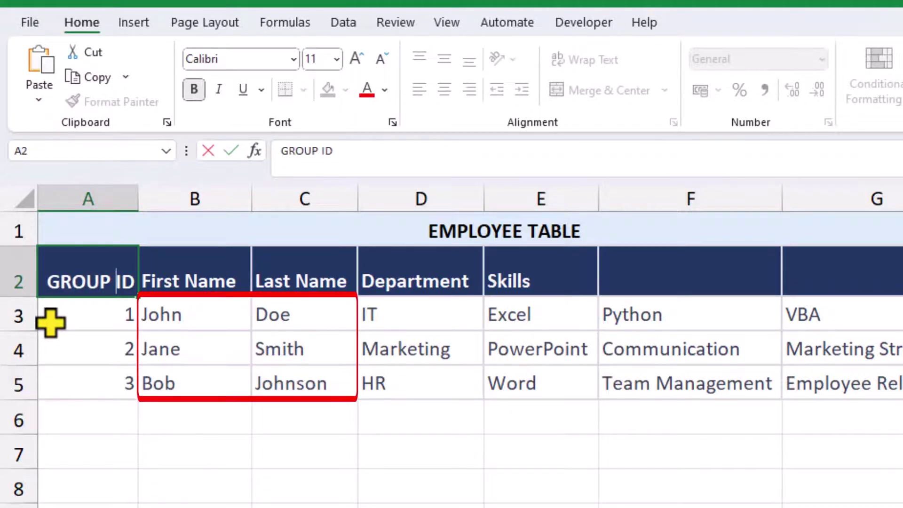
key("Return")
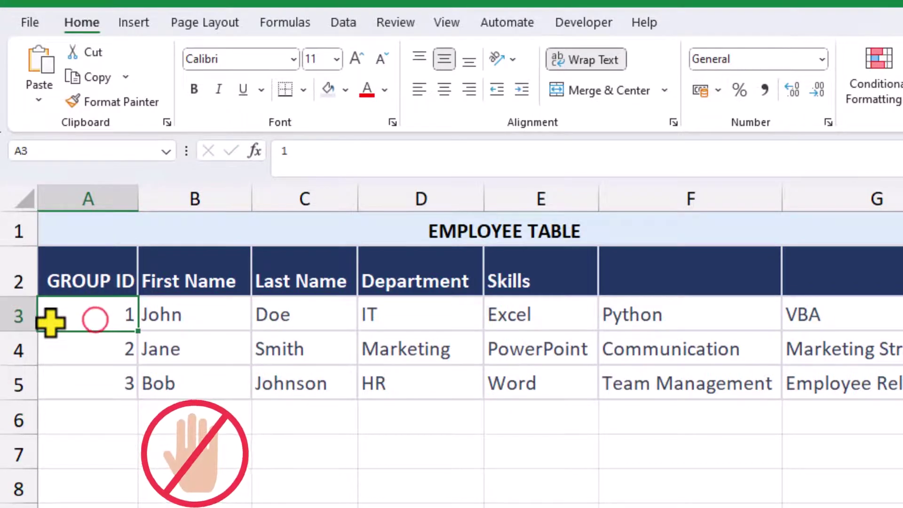
Step: Try Merge & Center on the ID values in A3:A5, accepting the loss of the lower values, and undo it
left_click_drag(95, 317, 87, 391)
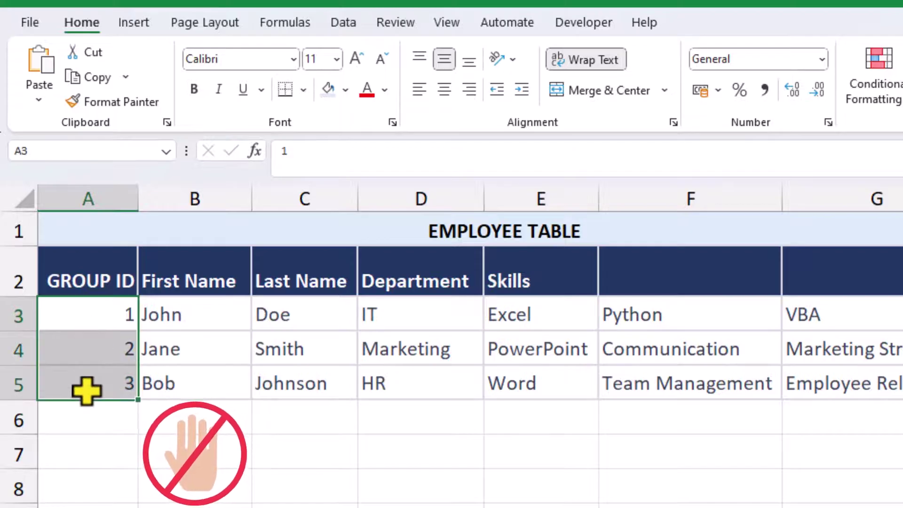
left_click(590, 89)
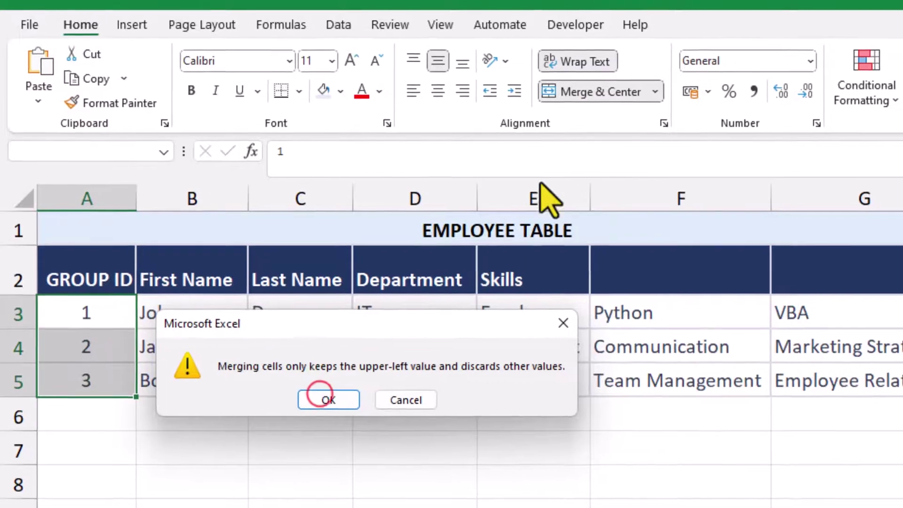
left_click(333, 403)
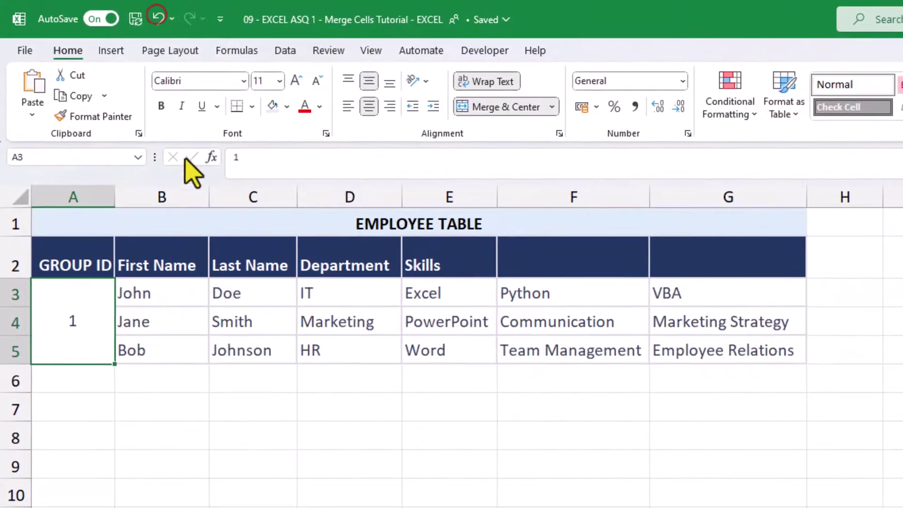
left_click(164, 13)
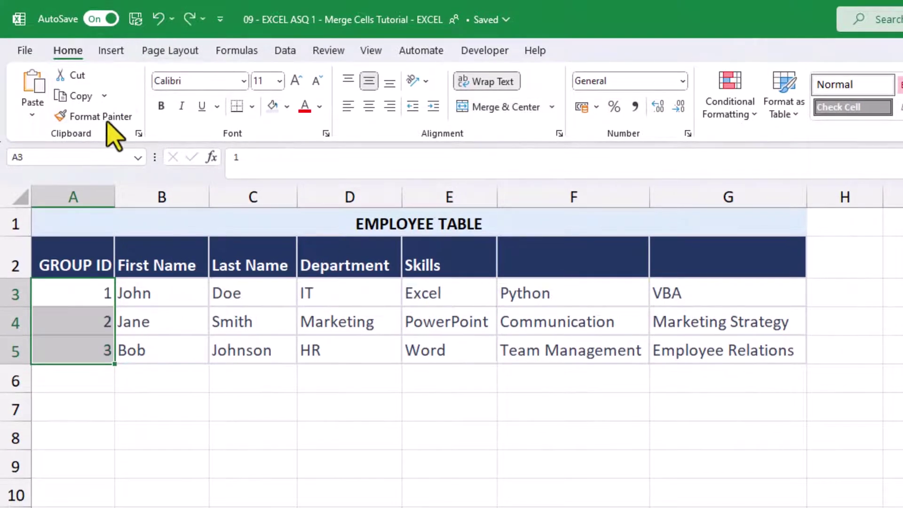
Step: Try Merge Across on the vertical range A3:A5 under GROUP ID
left_click_drag(85, 290, 99, 372)
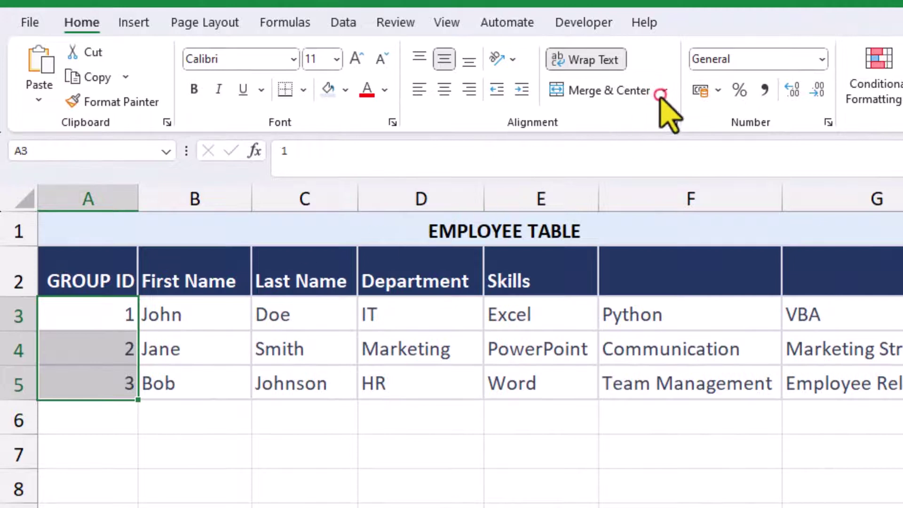
left_click(664, 91)
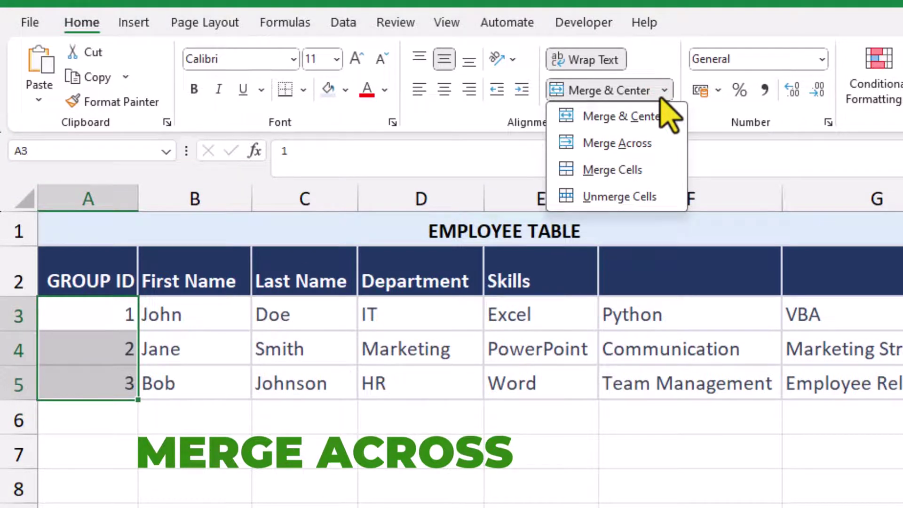
left_click(648, 142)
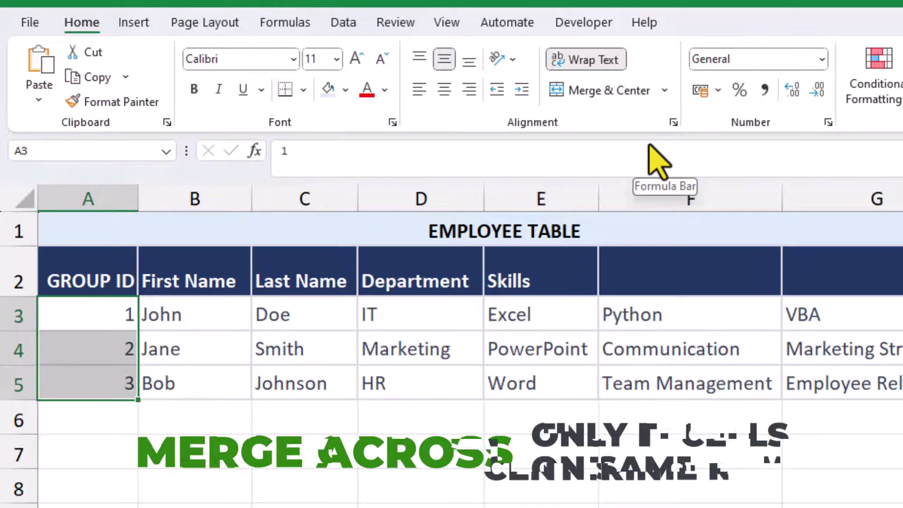
Step: Try to merge A3:A5 without centering using Merge Cells, and cancel before any values are discarded
left_click(664, 90)
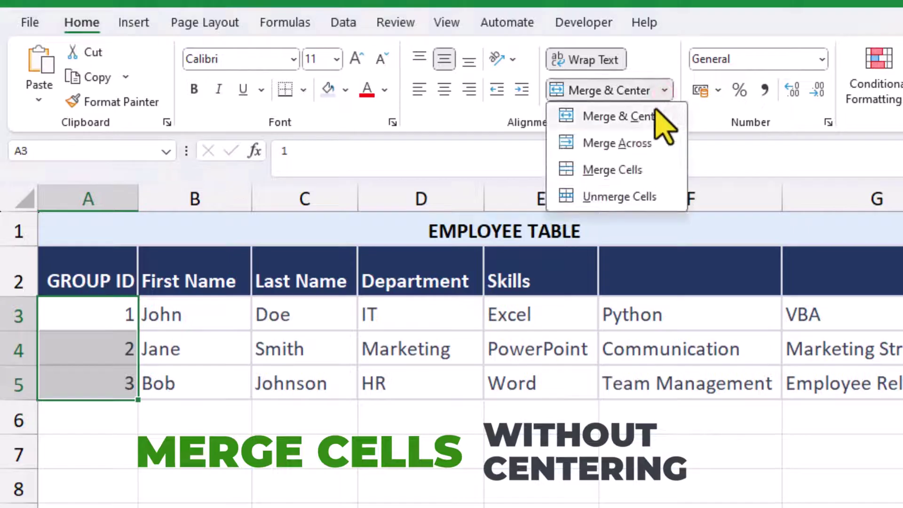
left_click(630, 170)
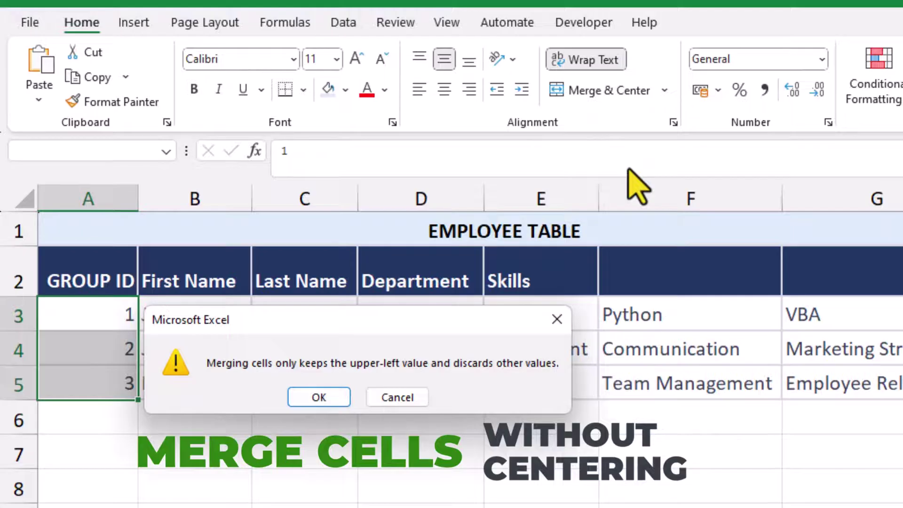
left_click(397, 398)
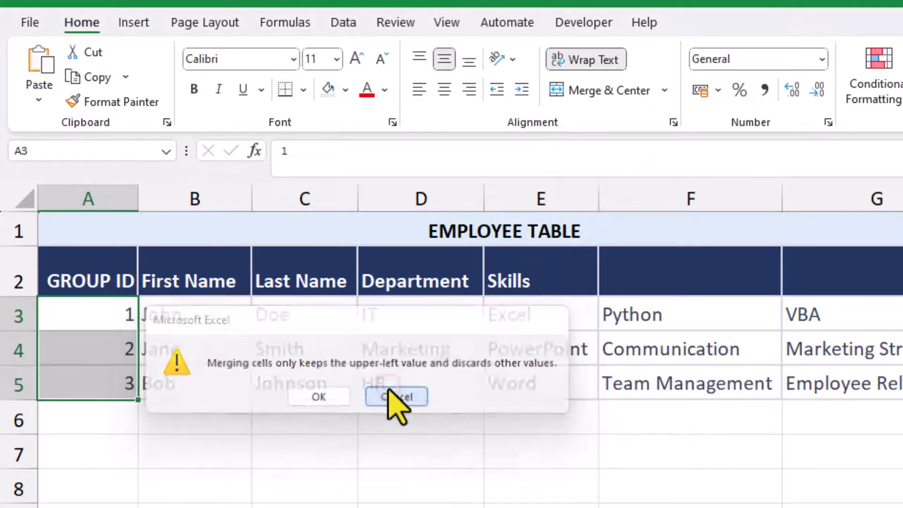
Step: Clear the values in A4:A5 and merge and center A3:A5 into one Group ID cell
left_click_drag(111, 349, 107, 381)
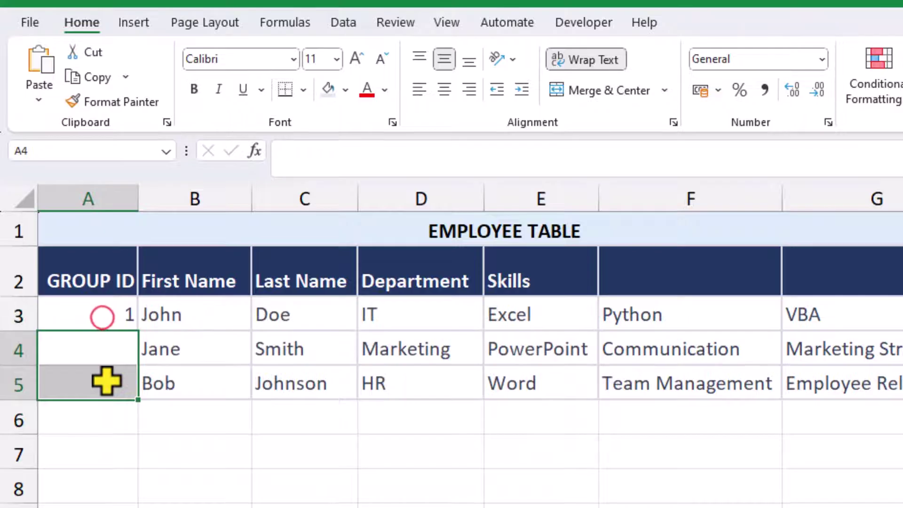
left_click_drag(99, 316, 99, 381)
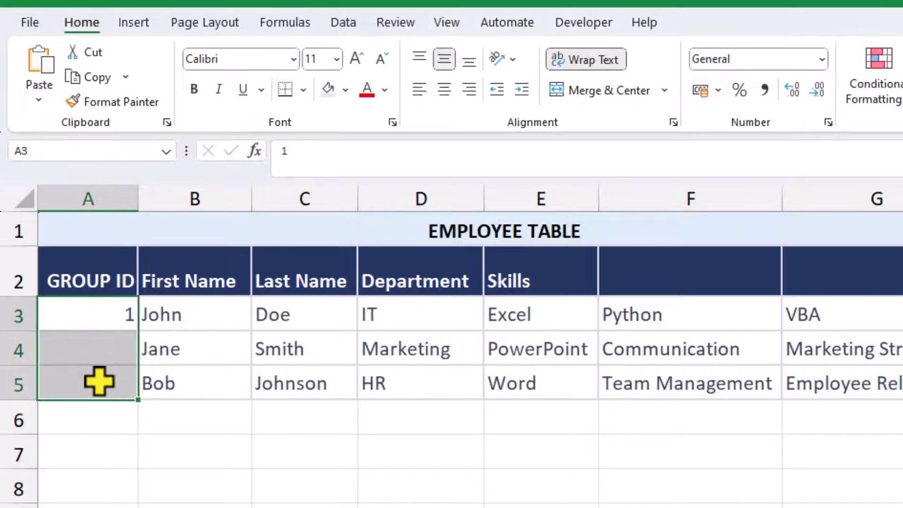
left_click(613, 92)
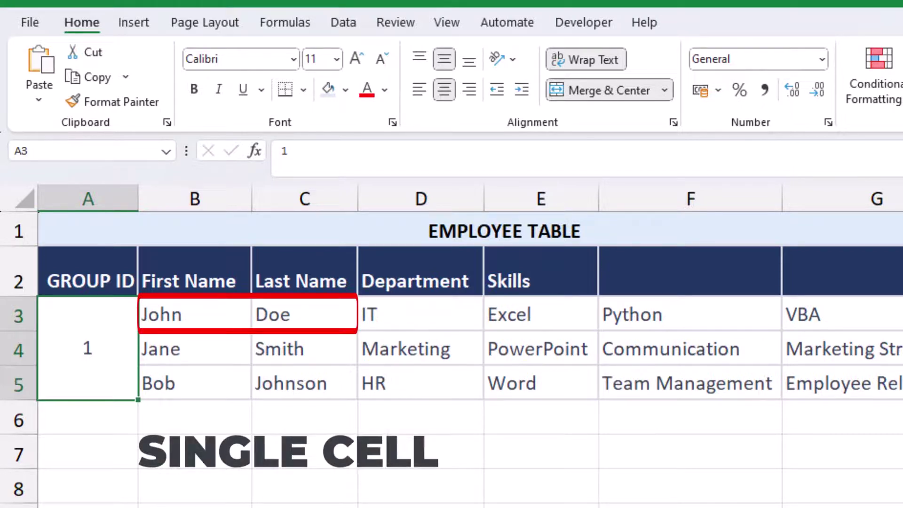
Step: Try Merge Cells on the first and last name in B3:C3, accepting the data loss, and undo the merge
left_click(221, 317)
left_click_drag(221, 317, 308, 317)
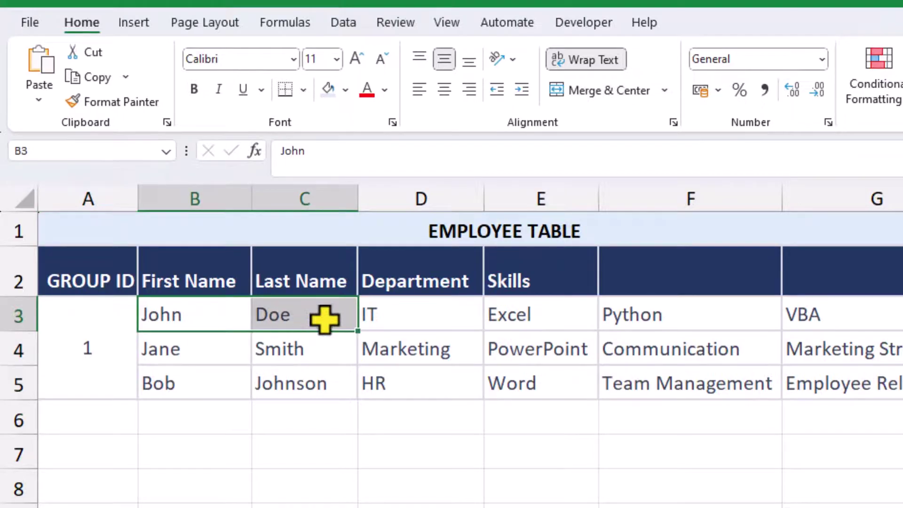
left_click(663, 90)
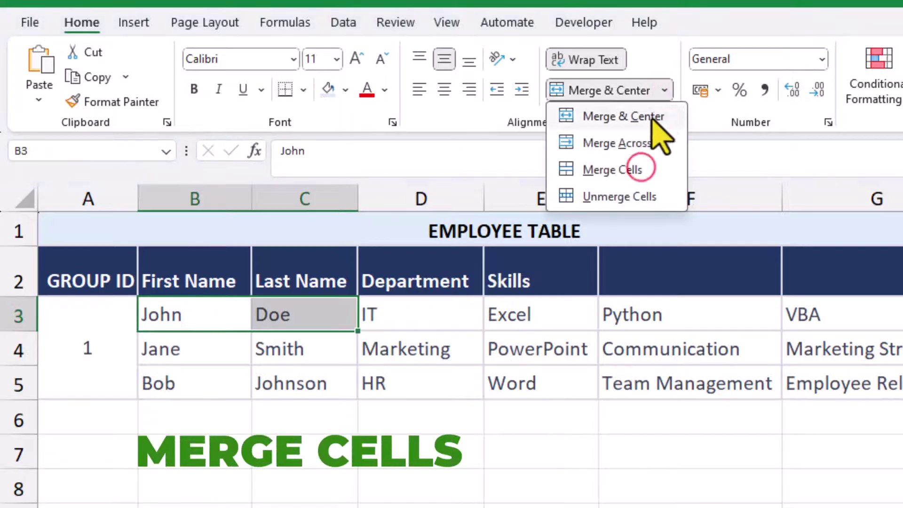
left_click(612, 170)
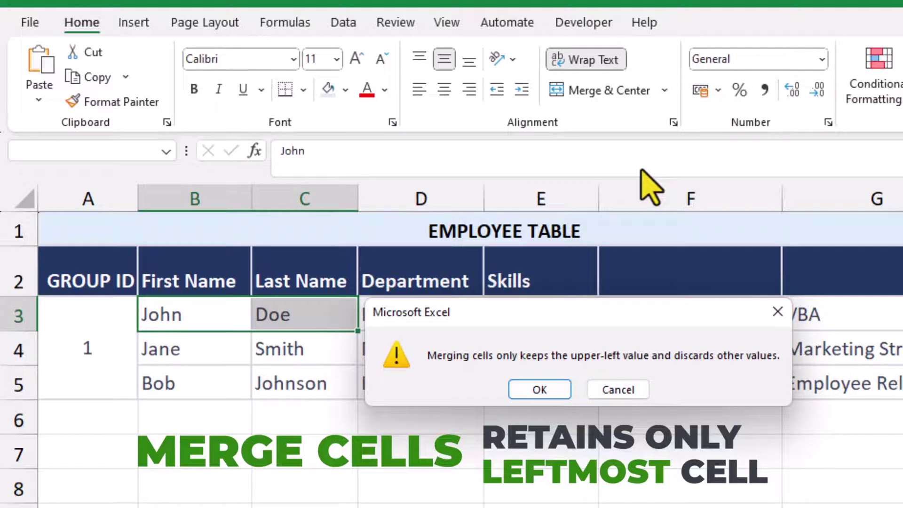
left_click(520, 392)
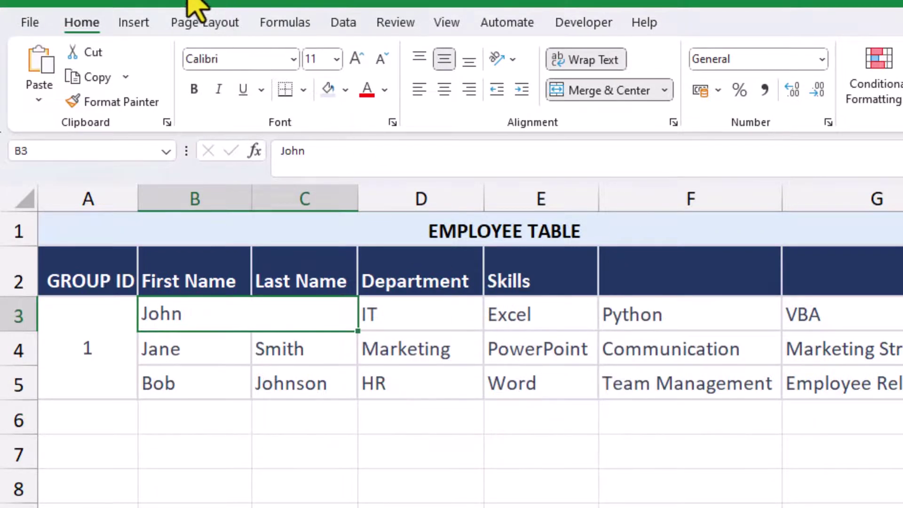
key("ctrl+z")
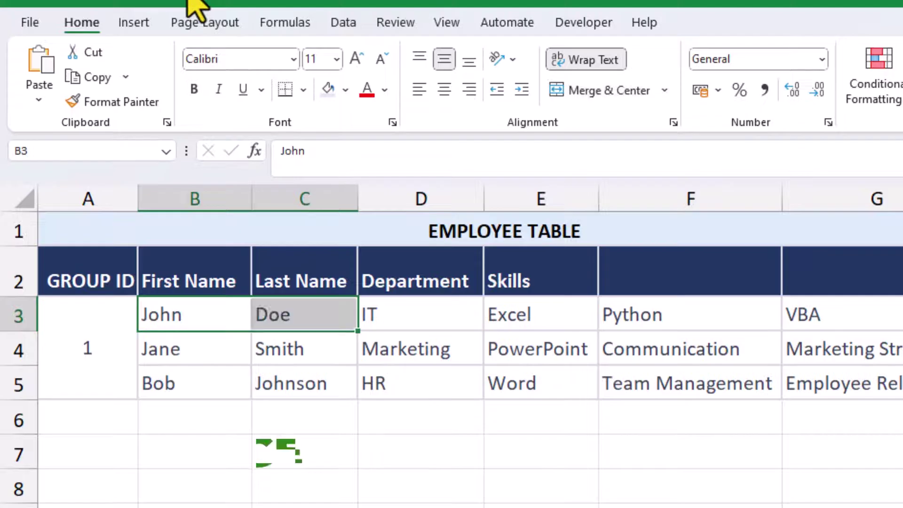
Step: Try Merge Across on the first and last name in B3:C3, and cancel before any values are discarded
left_click(664, 91)
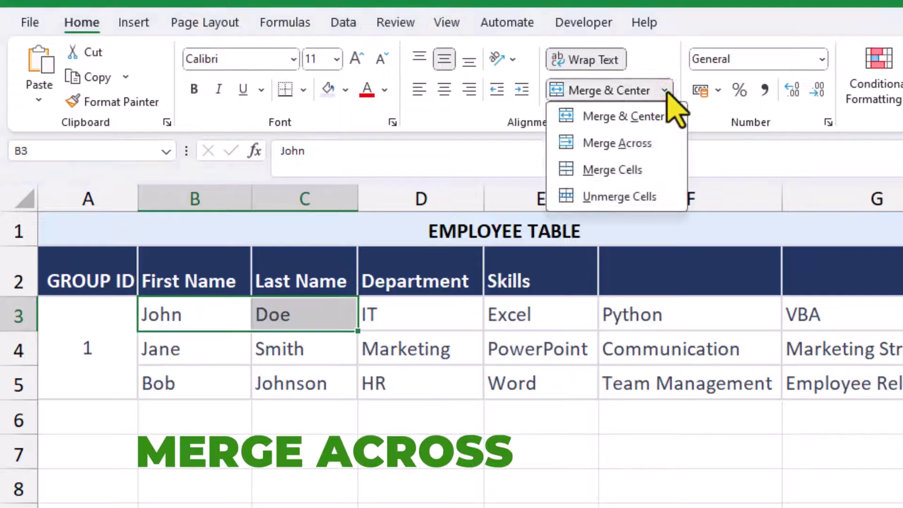
left_click(645, 140)
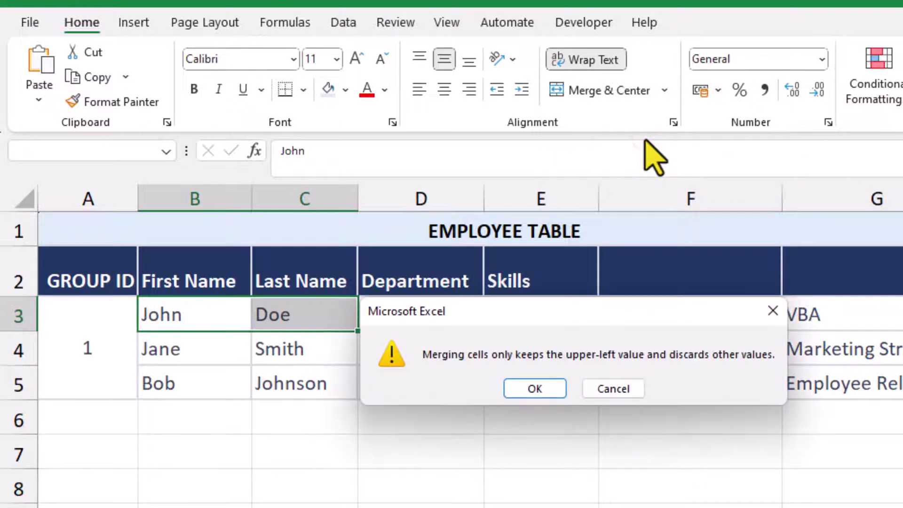
left_click(603, 388)
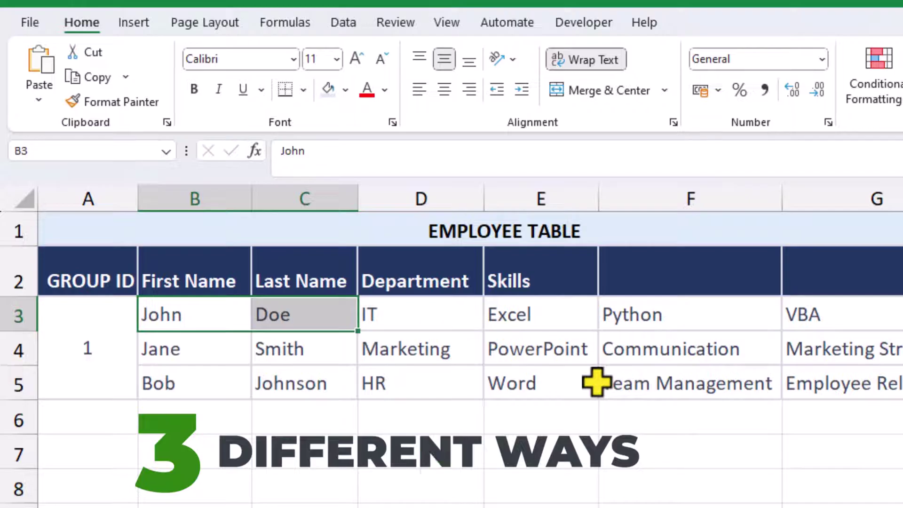
Step: Insert a new column between Last Name and Department and widen it
right_click(374, 197)
left_click(417, 394)
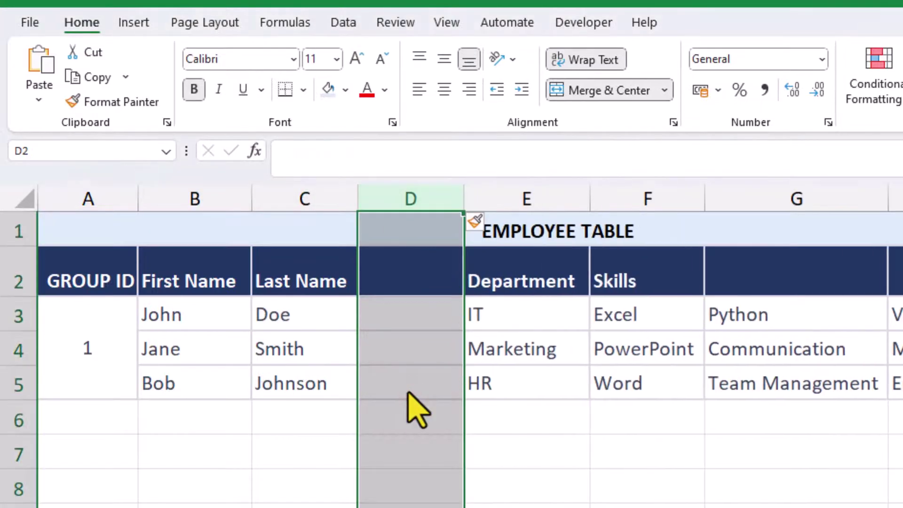
left_click_drag(463, 198, 502, 197)
Step: Enter the header Full Name in D2 of the new column
left_click(453, 292)
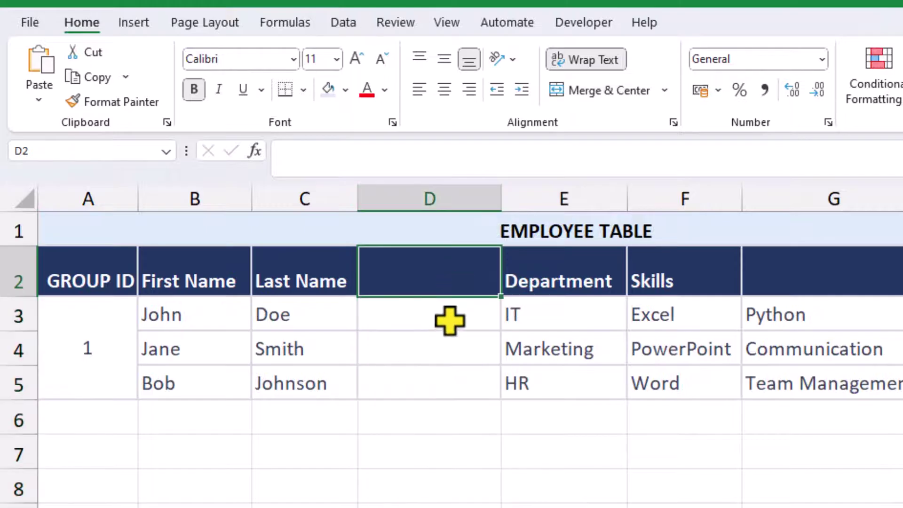
type("Full")
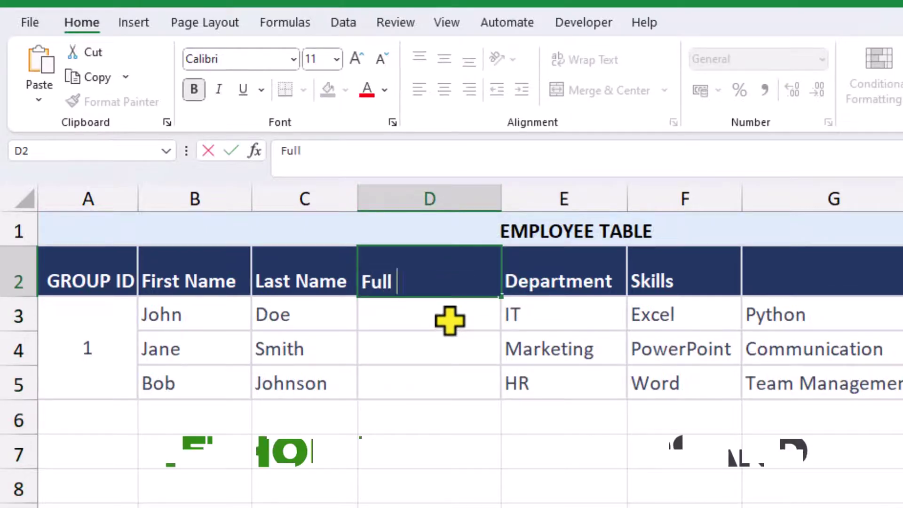
type("Name")
key("Return")
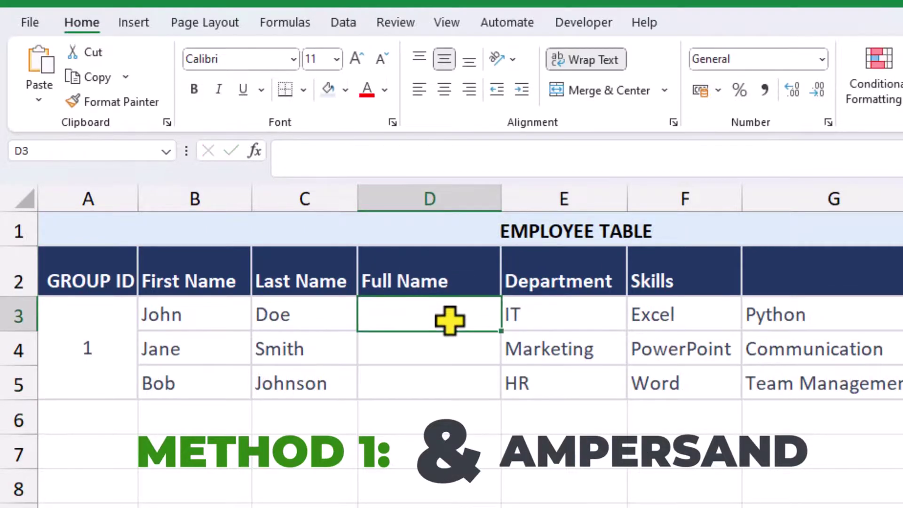
Step: Combine the first and last name in D3 with the ampersand formula =B3&C3
type("=")
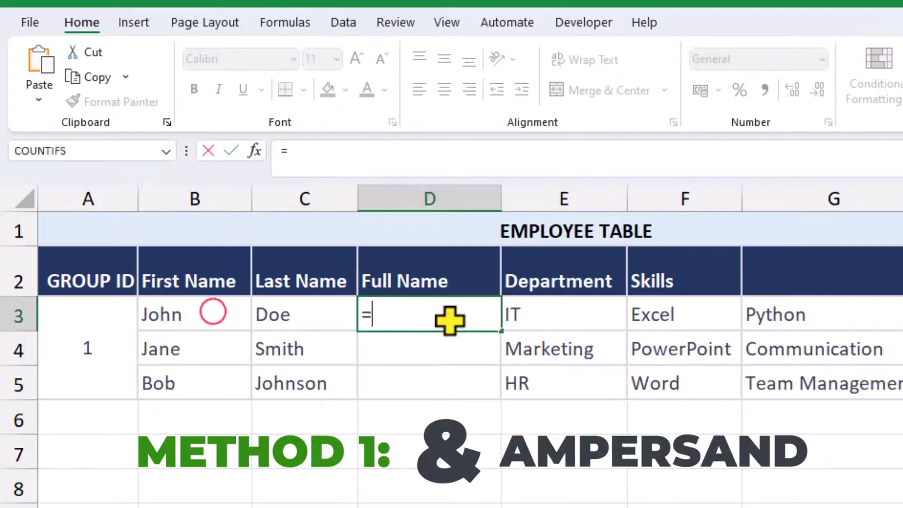
left_click(213, 312)
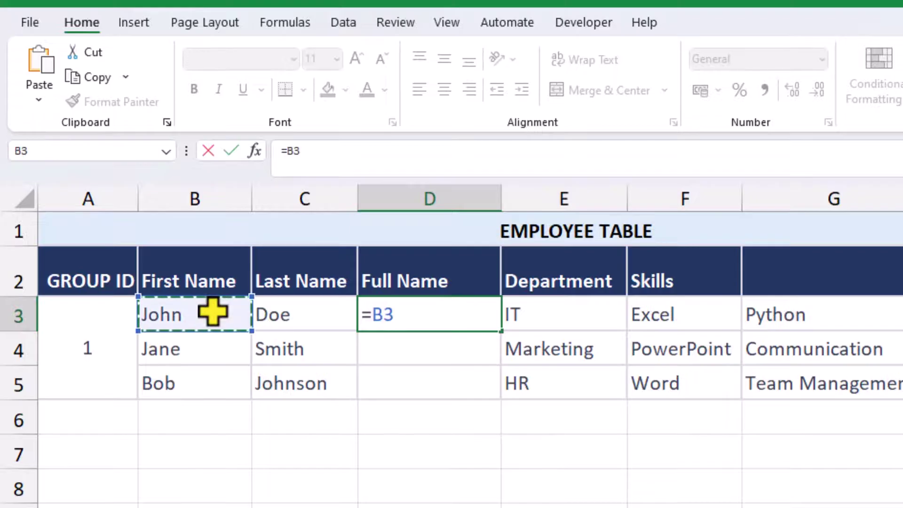
type("&")
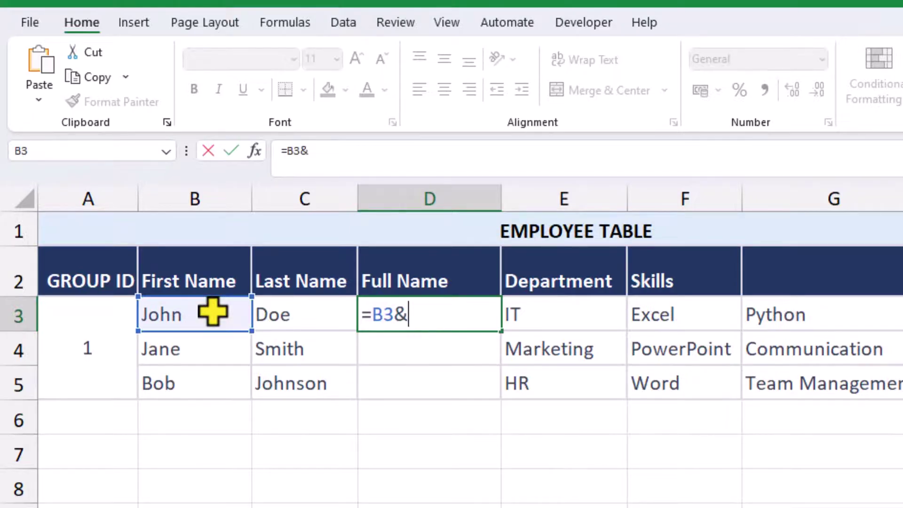
left_click(310, 313)
key("Return")
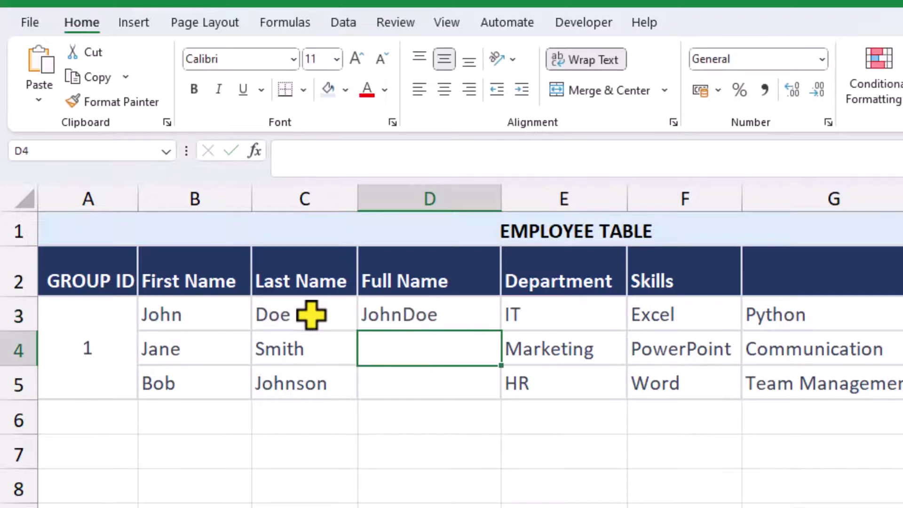
Step: Add a space between the two names by changing the formula in D3 to =B3&" "&C3
left_click(402, 314)
double_click(403, 314)
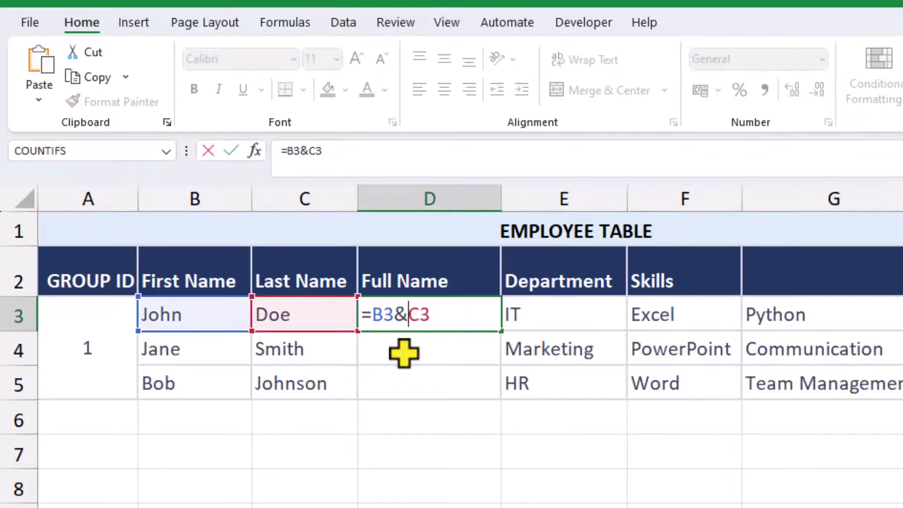
type("\" \"")
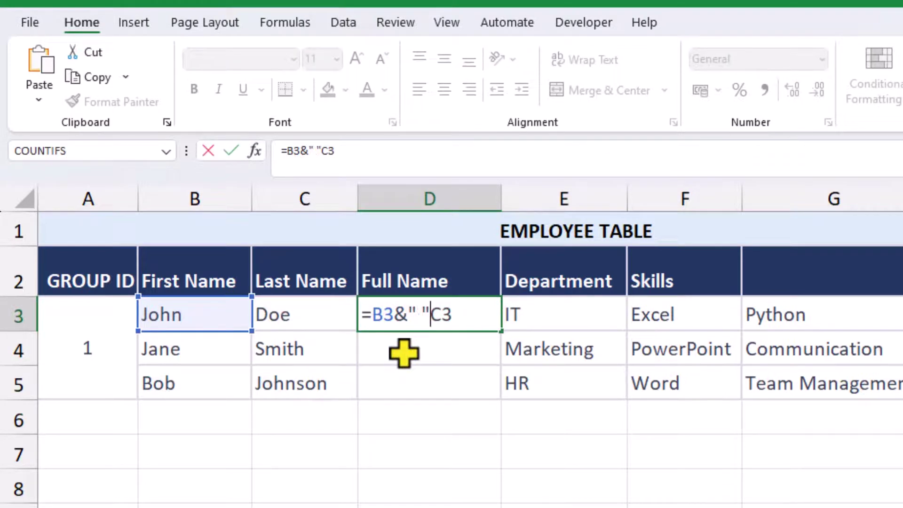
type("&")
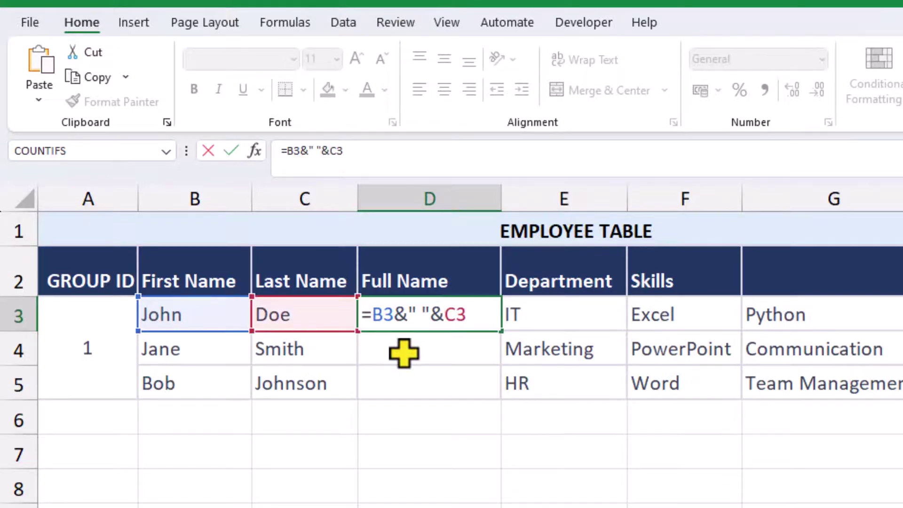
key("Return")
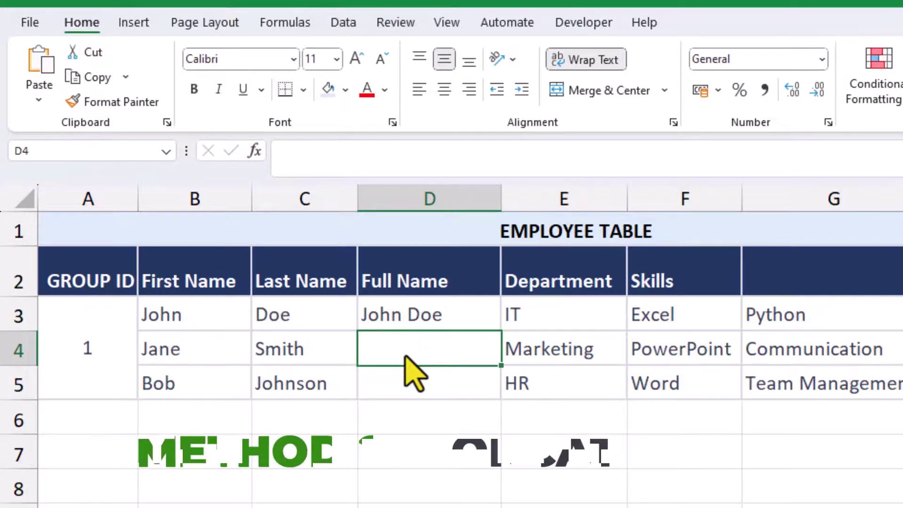
Step: Combine the names in D4 with =CONCAT(B4," ",C4) and fill the formula down to D5
left_click(435, 155)
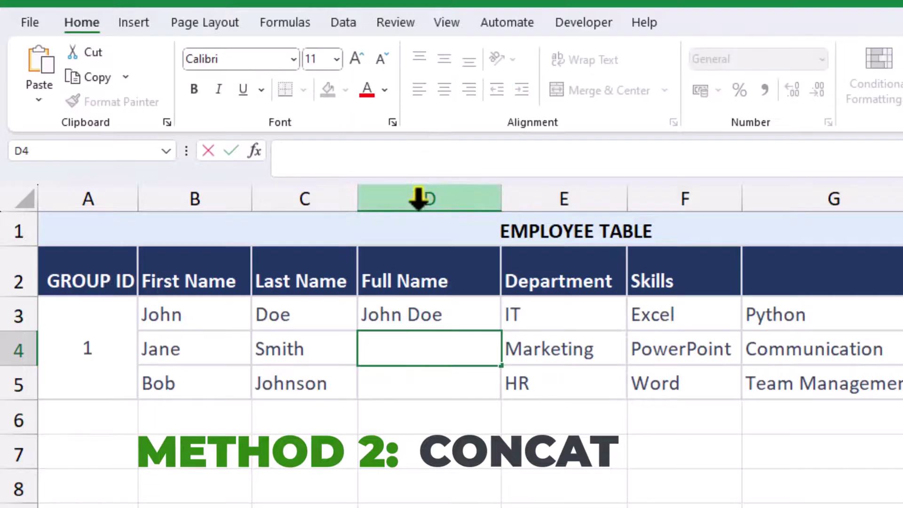
type("=con")
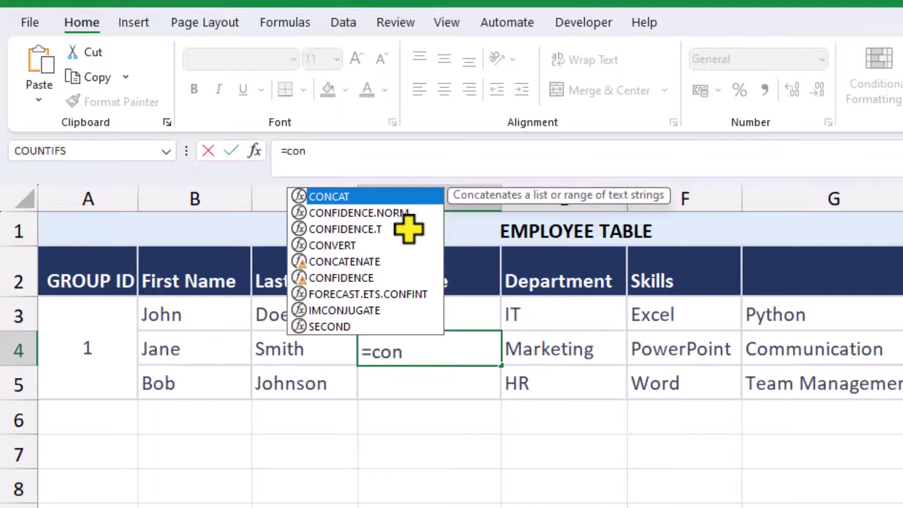
key("Tab")
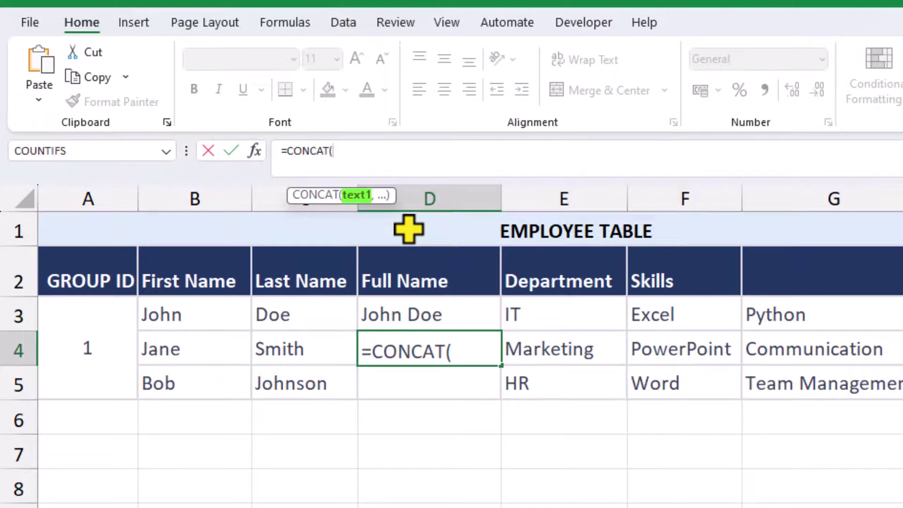
left_click(206, 346)
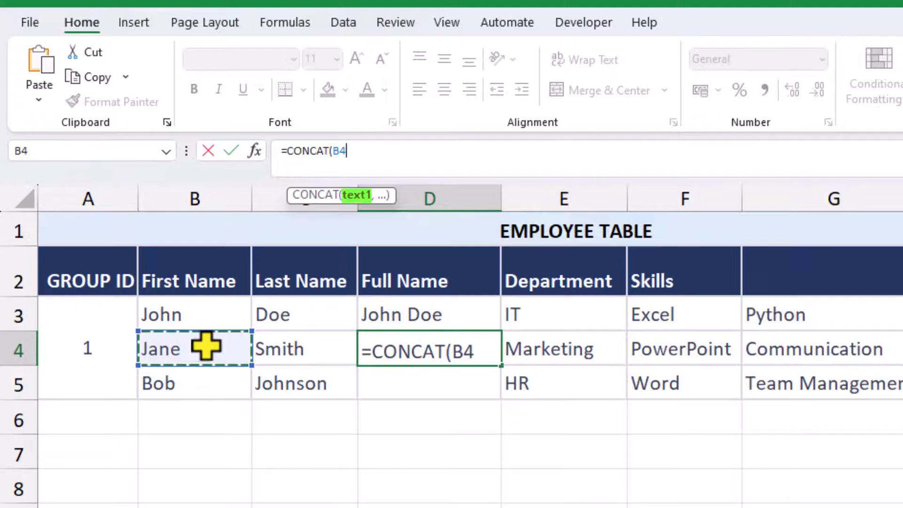
type(",")
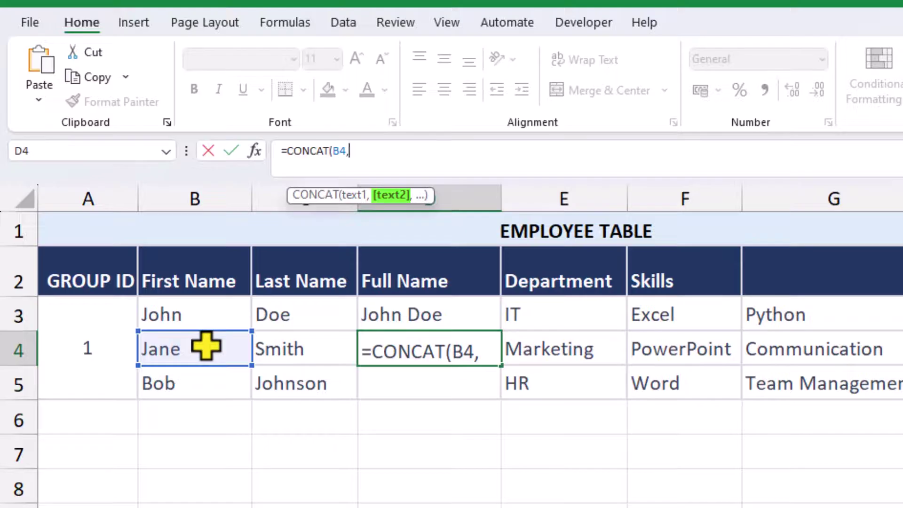
type("\" \",")
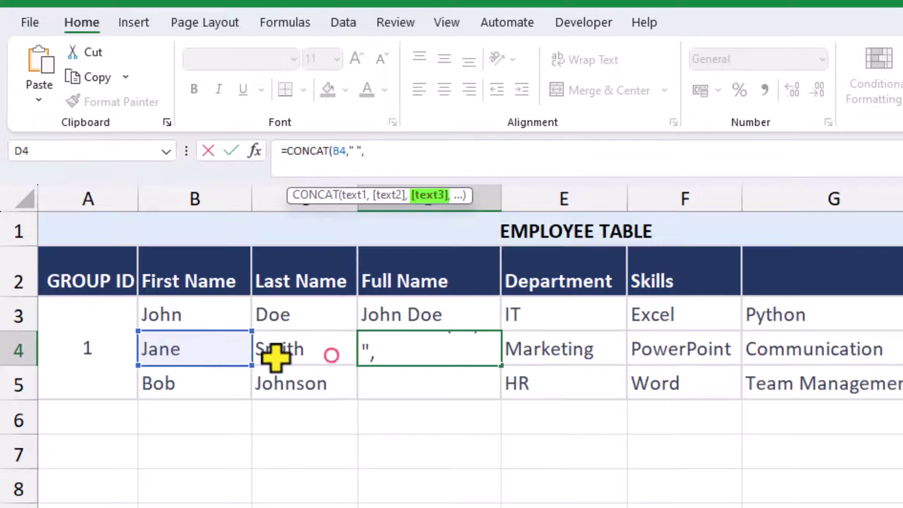
left_click(331, 354)
type(")")
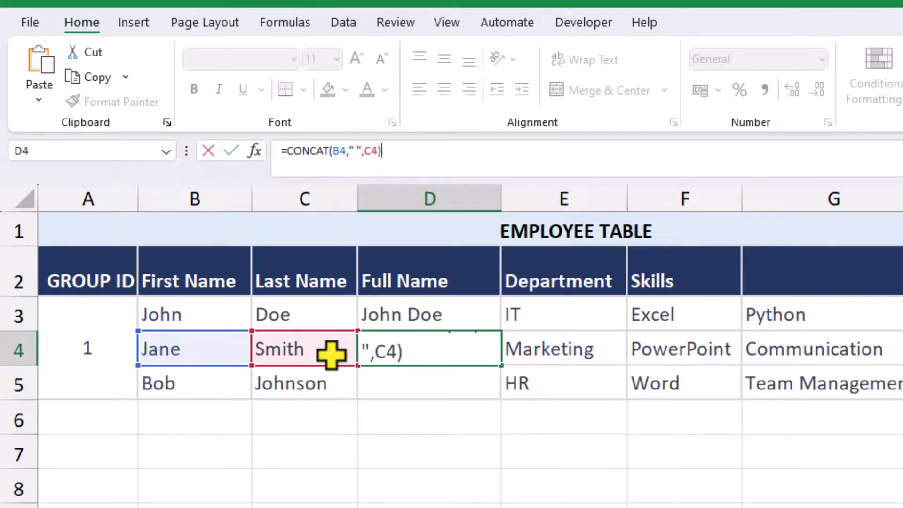
key("Return")
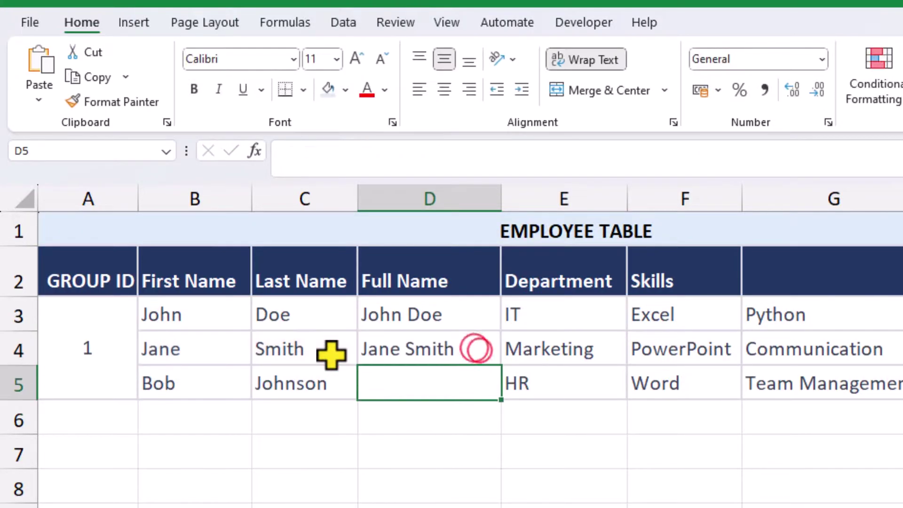
left_click(472, 348)
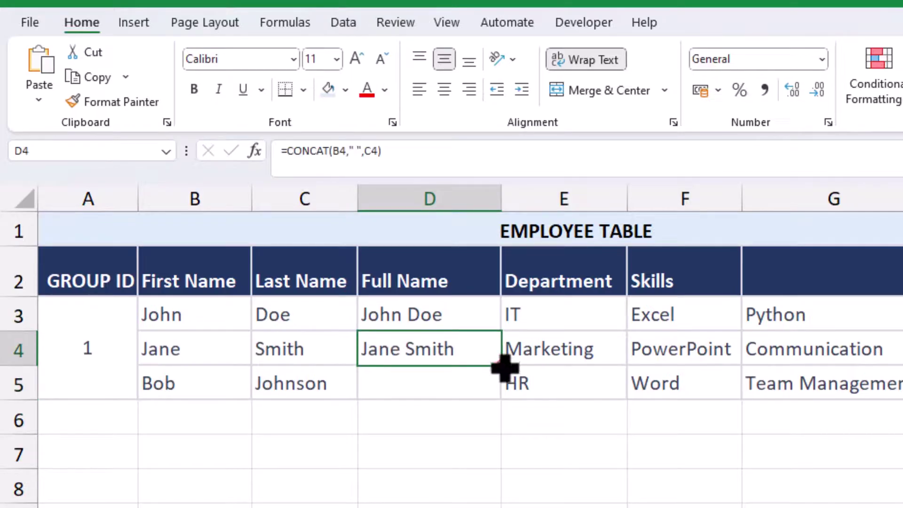
left_click_drag(502, 366, 503, 400)
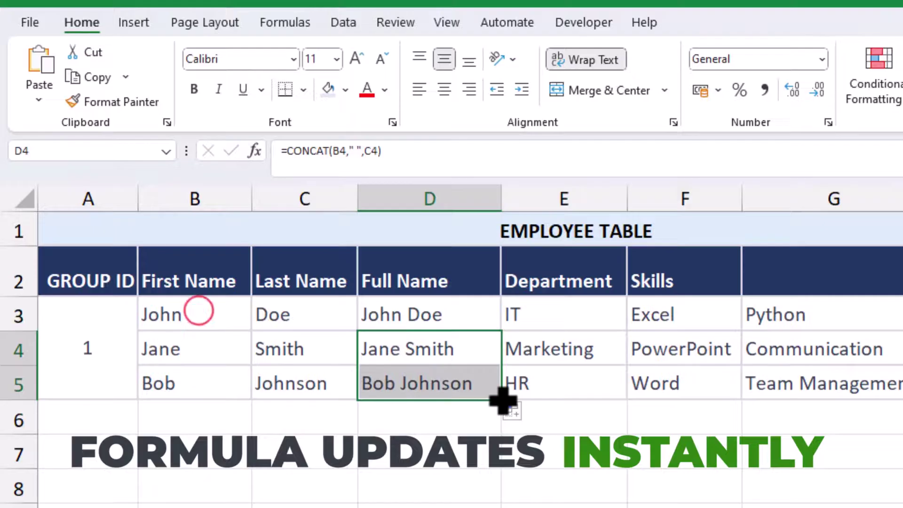
Step: Append "ny" to the first name in B3 and "by" to the first name in B5
left_click(195, 310)
double_click(193, 316)
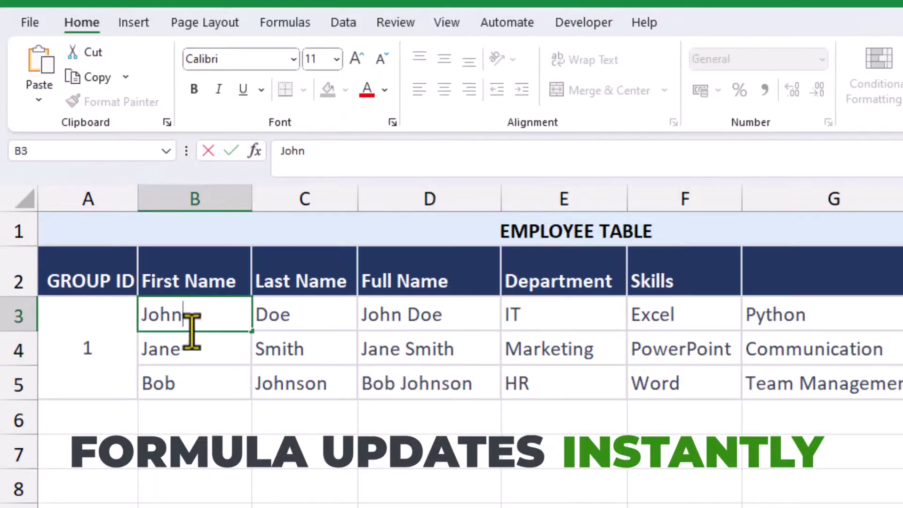
type("ny")
key("Return")
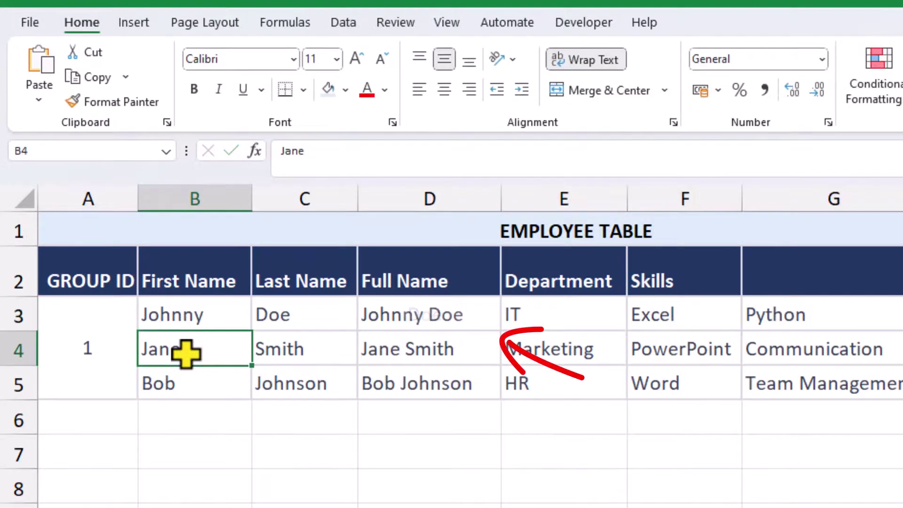
left_click(195, 382)
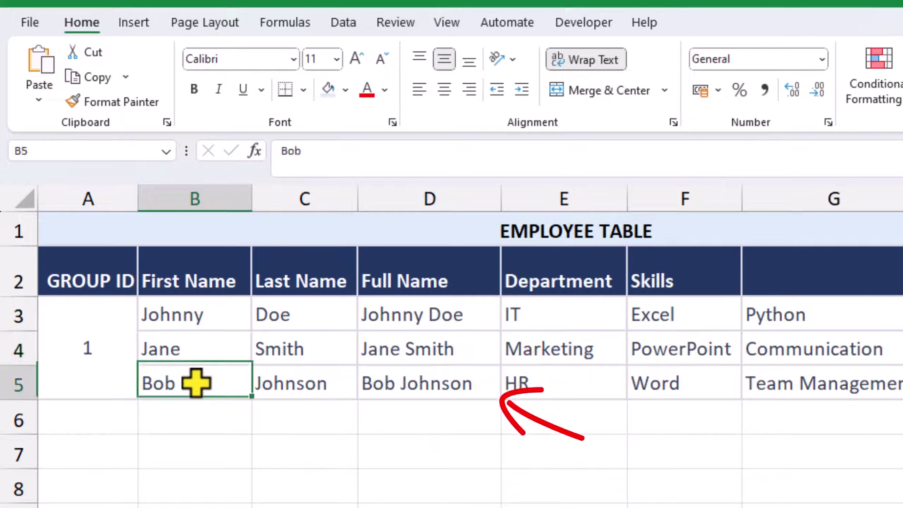
double_click(195, 382)
type("by")
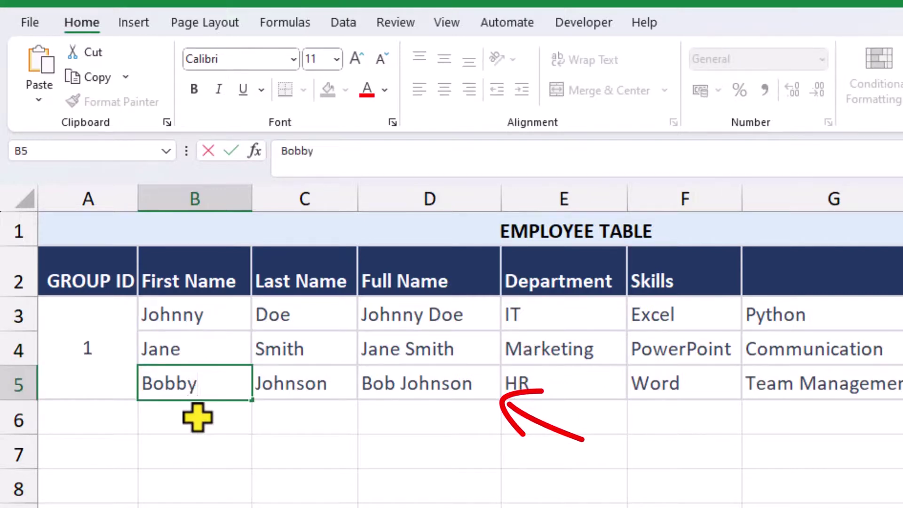
key("Return")
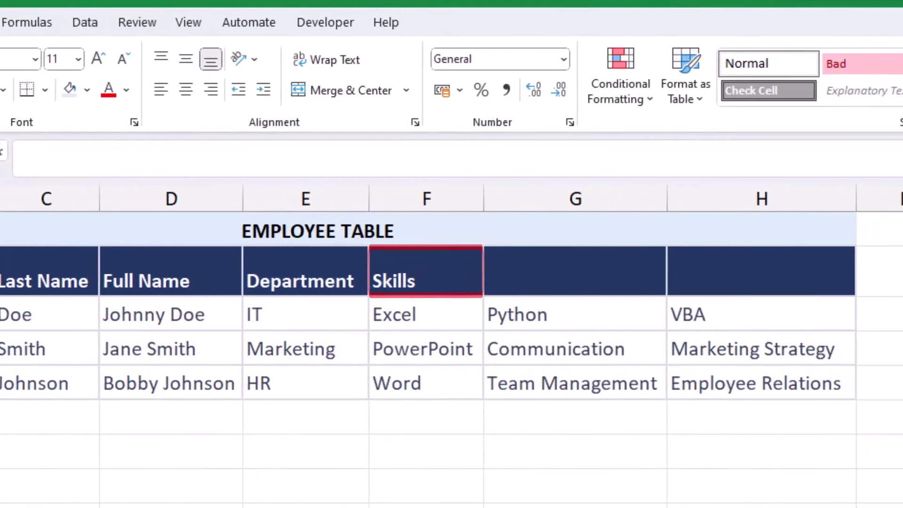
Step: Merge the Skills header across F2:H2 without centering it, using Merge Across
left_click(439, 275)
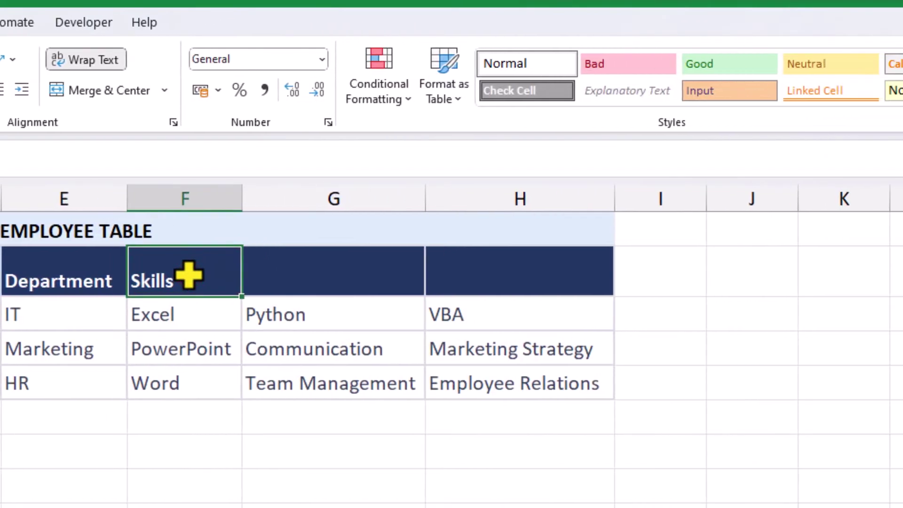
left_click_drag(189, 275, 469, 276)
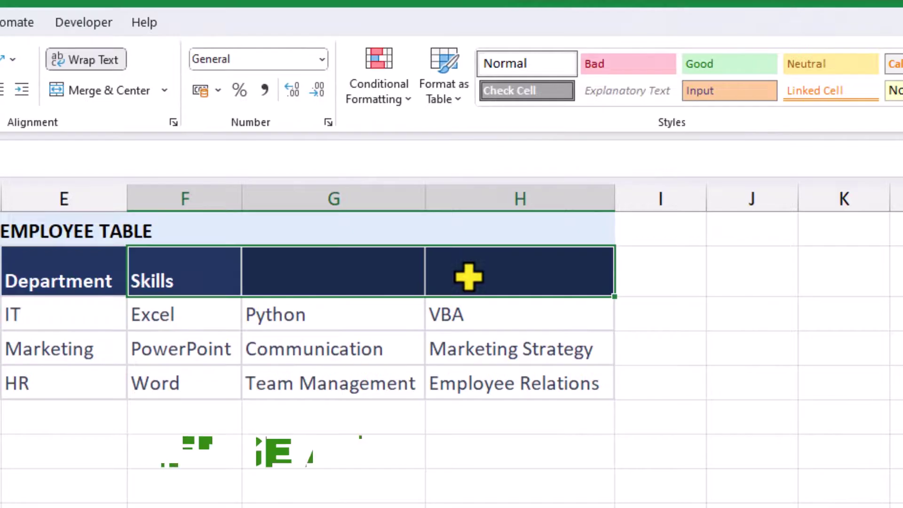
left_click(165, 91)
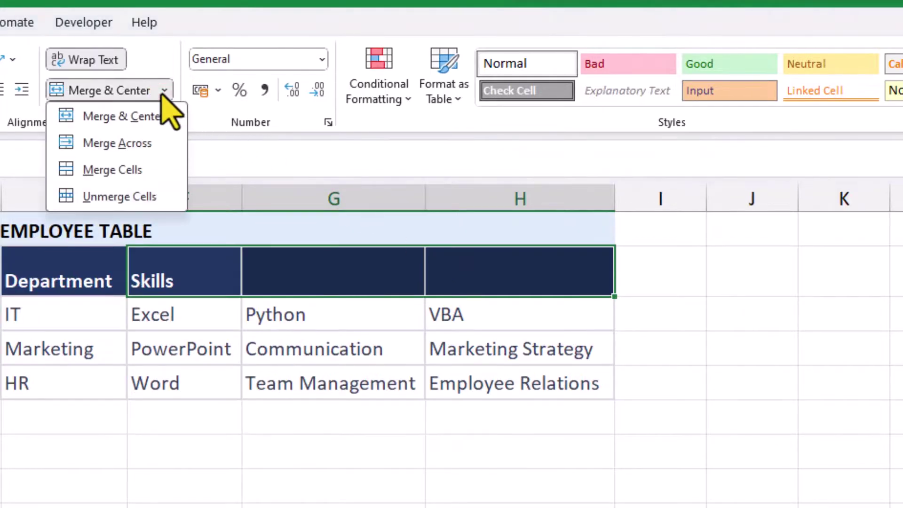
left_click(150, 143)
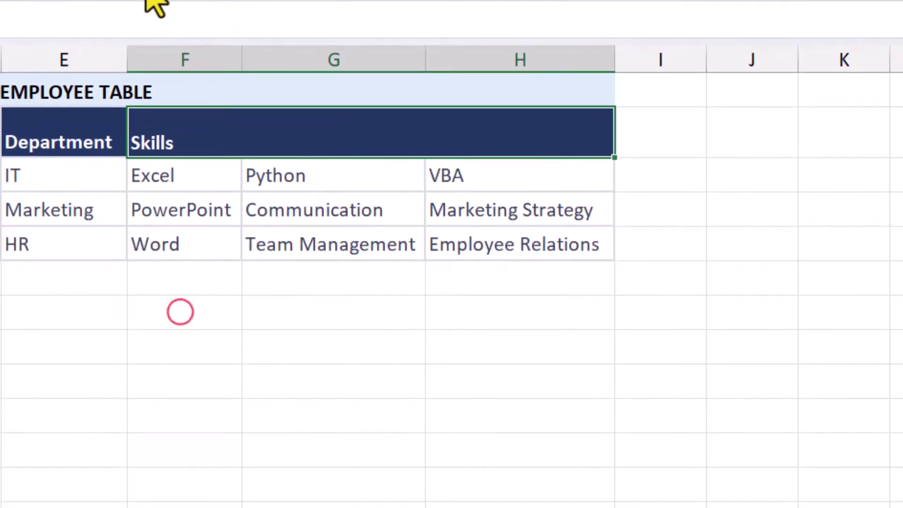
left_click(180, 323)
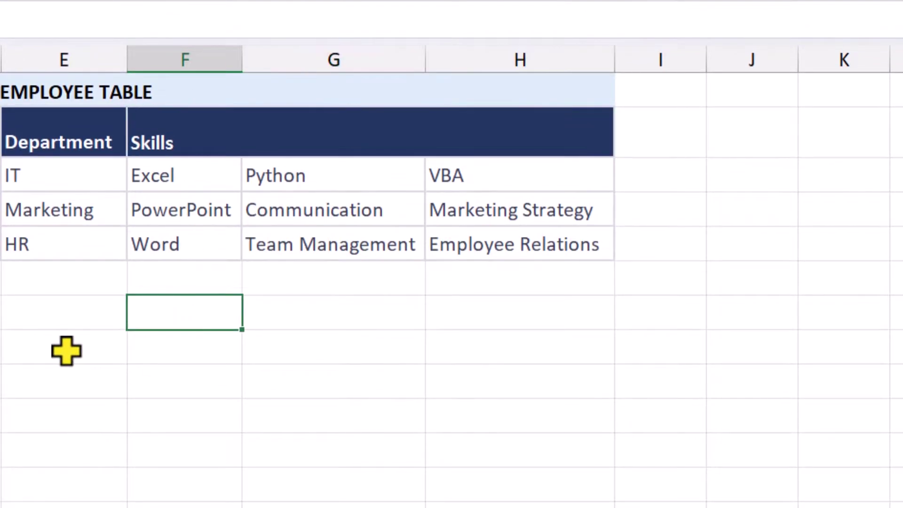
Step: Join the first employee's three skills in the cell two rows below column F's table data using =TEXTJOIN(" ",,F3:H3)
type("=tex")
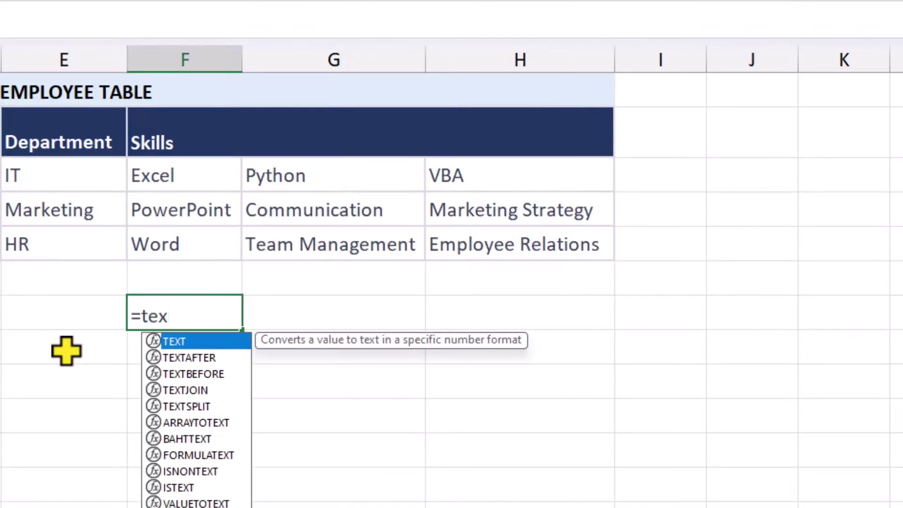
key("Down")
key("Down")
key("Down")
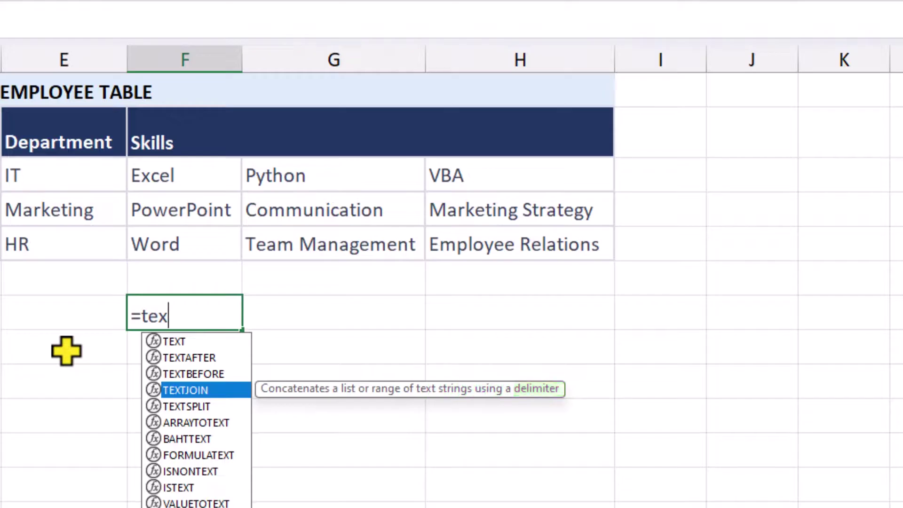
key("Tab")
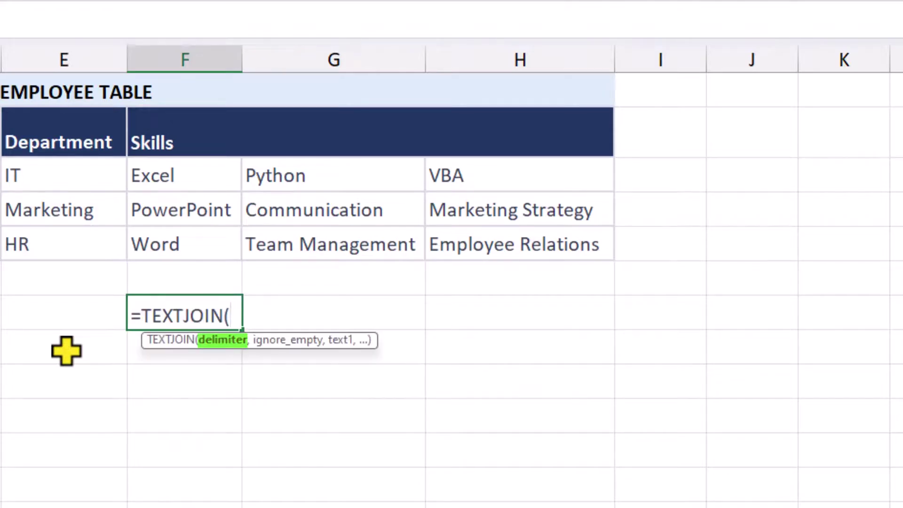
type("\" \",")
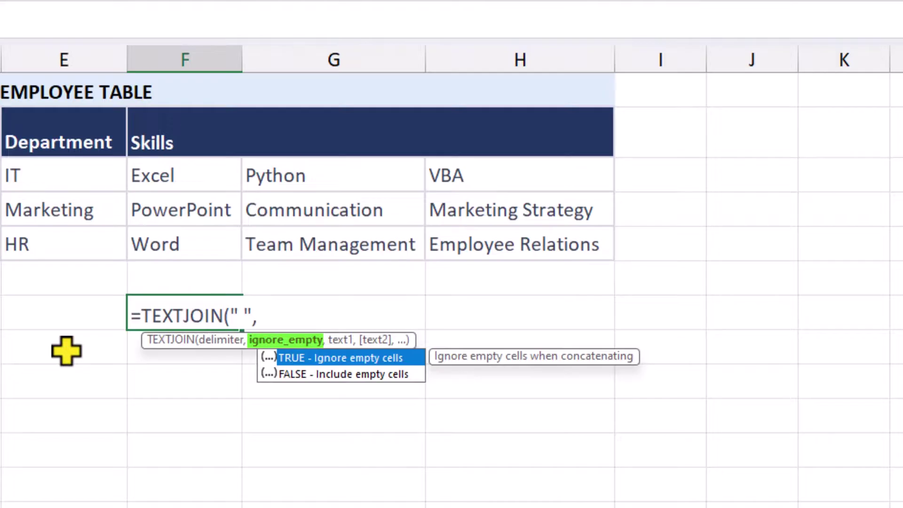
type(",")
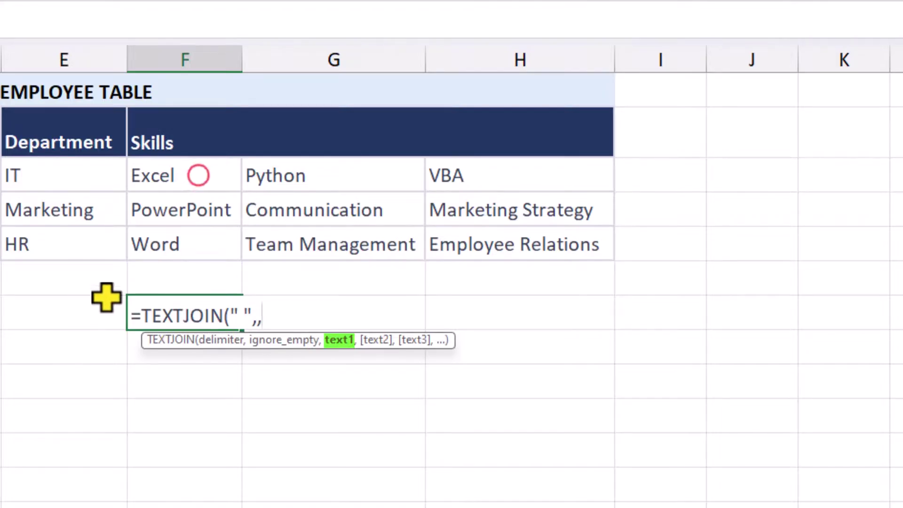
left_click_drag(197, 174, 488, 168)
type(")")
key("Return")
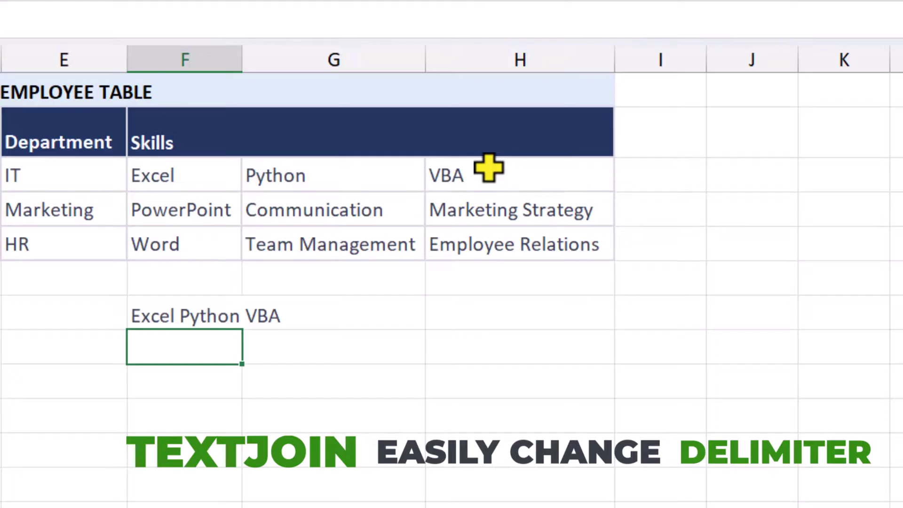
Step: Change the delimiter in the TEXTJOIN formula to a comma followed by a space, giving =TEXTJOIN(", ",,F3:H3)
double_click(156, 316)
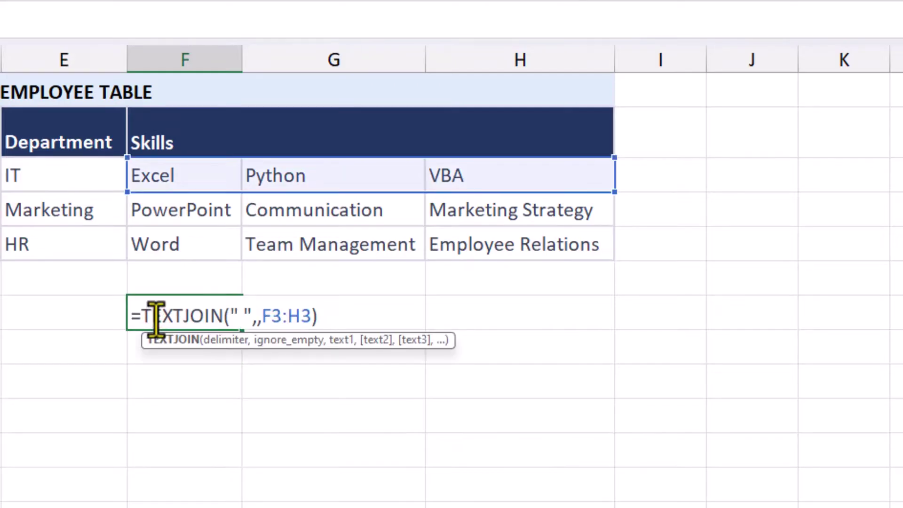
left_click(238, 315)
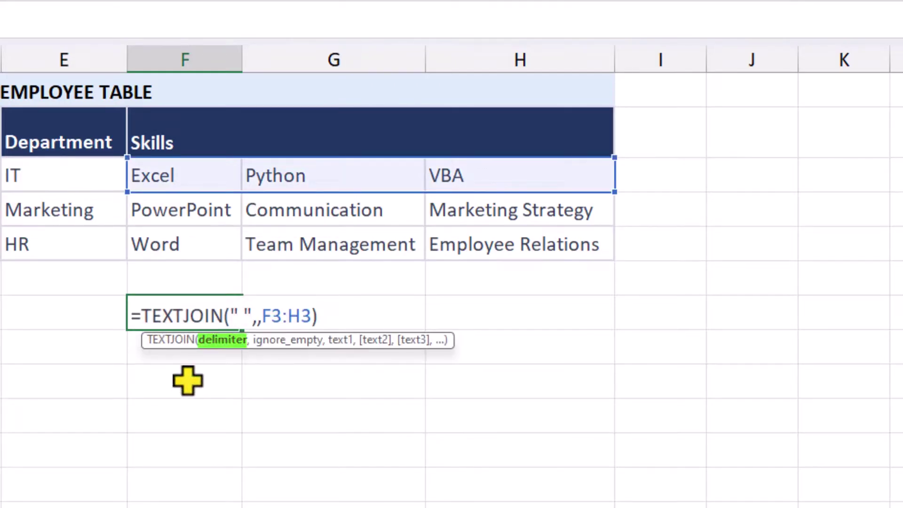
type(",")
key("Return")
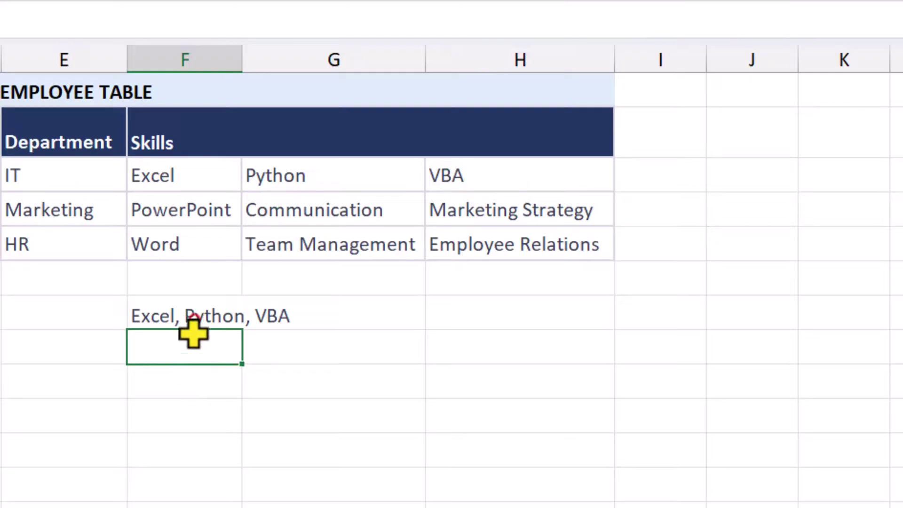
Step: Fill the TEXTJOIN formula down two more rows and autofit column F to the joined text
left_click(192, 316)
left_click_drag(242, 329, 238, 390)
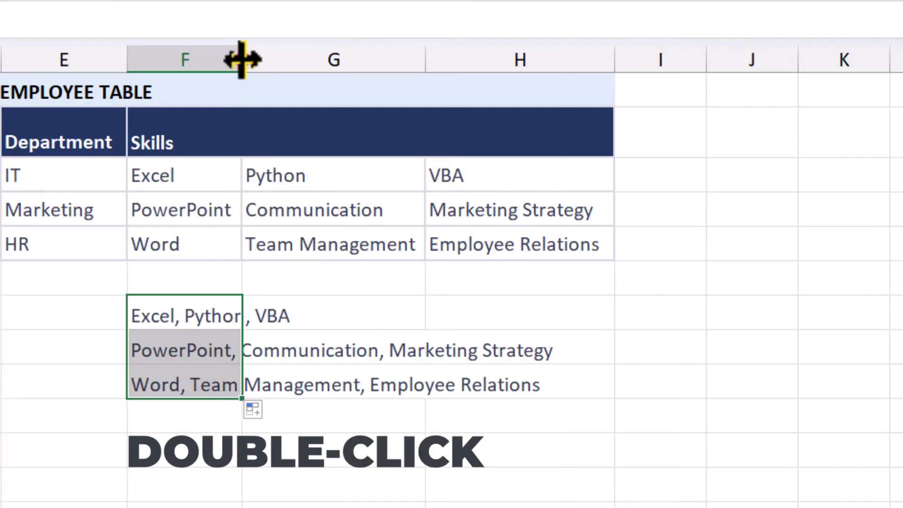
double_click(242, 59)
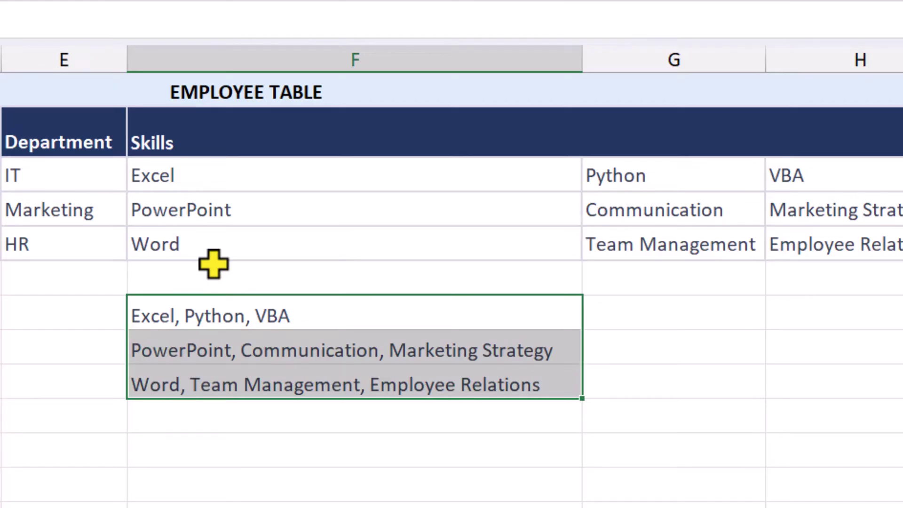
Step: Copy the three joined skill lists and paste them as values only over the original skills starting at F3
right_click(244, 377)
left_click(244, 378)
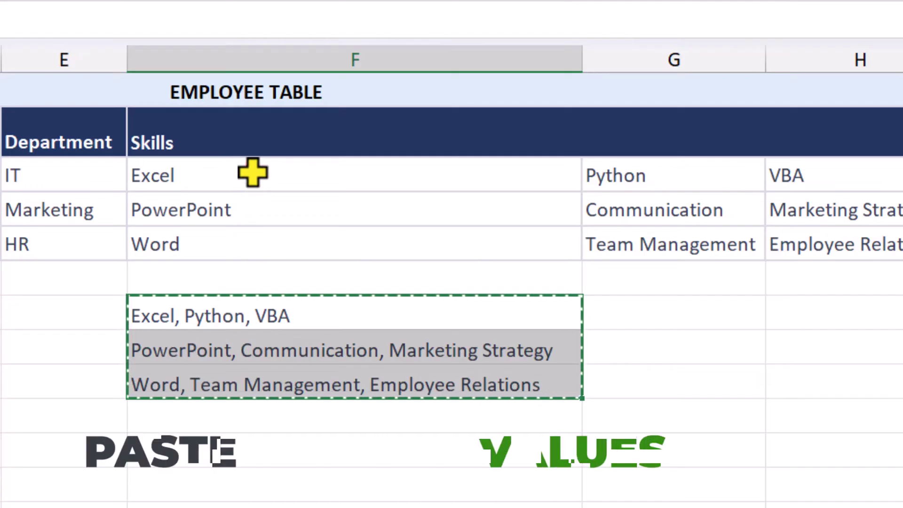
left_click(251, 179)
right_click(252, 173)
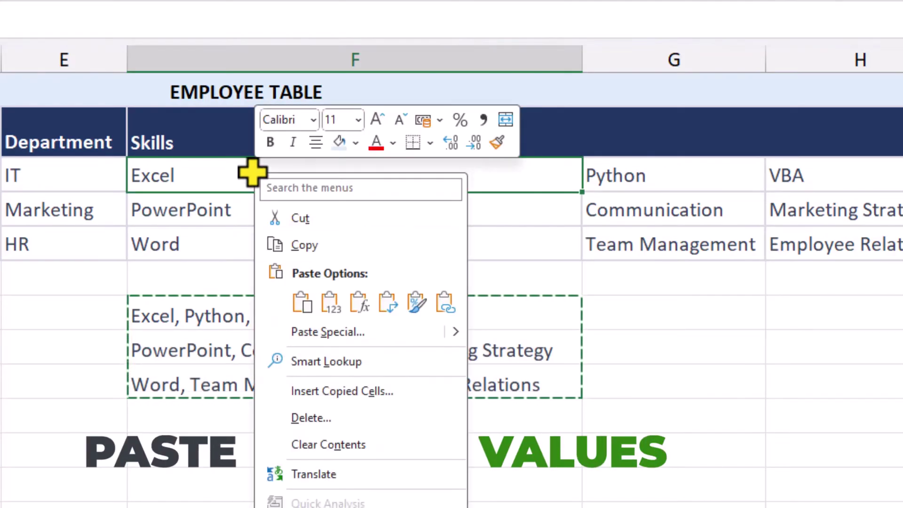
mouse_move(451, 329)
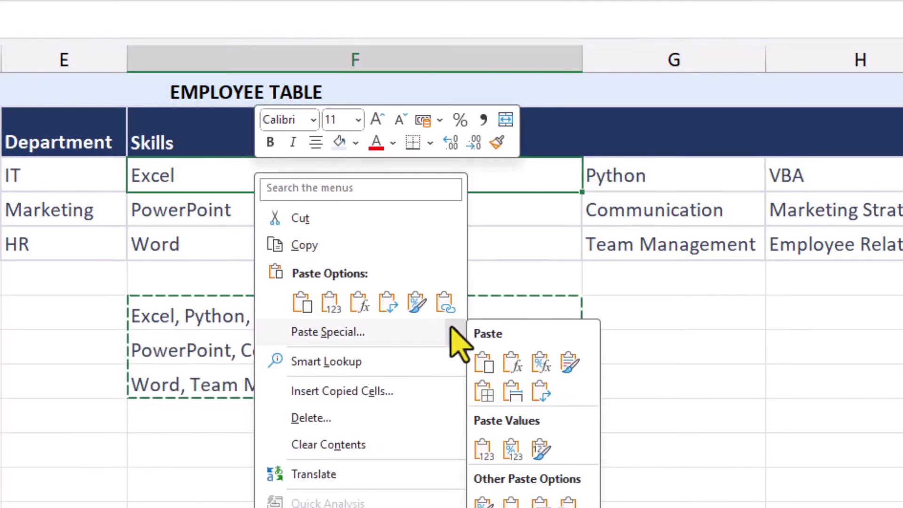
left_click(479, 445)
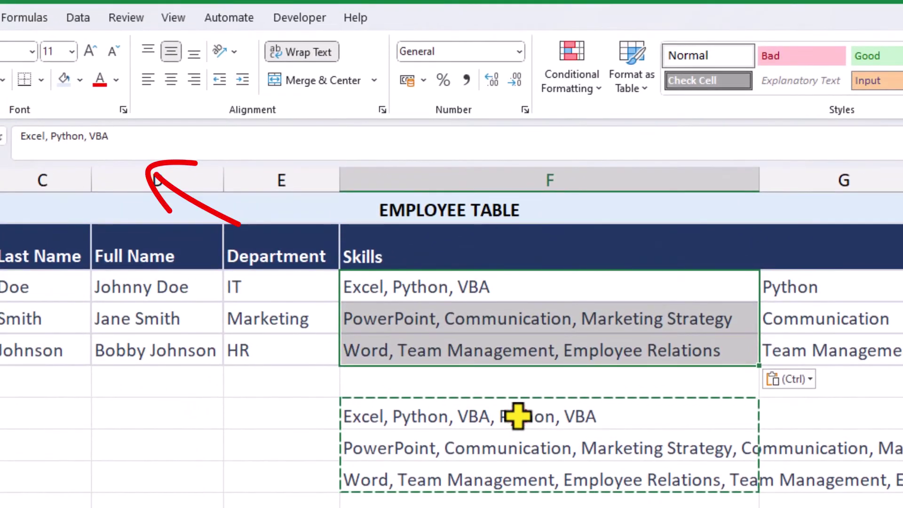
Step: Compare the pasted value in F3 with the TEXTJOIN formula below the table, and clear the three helper formula cells
left_click(518, 416)
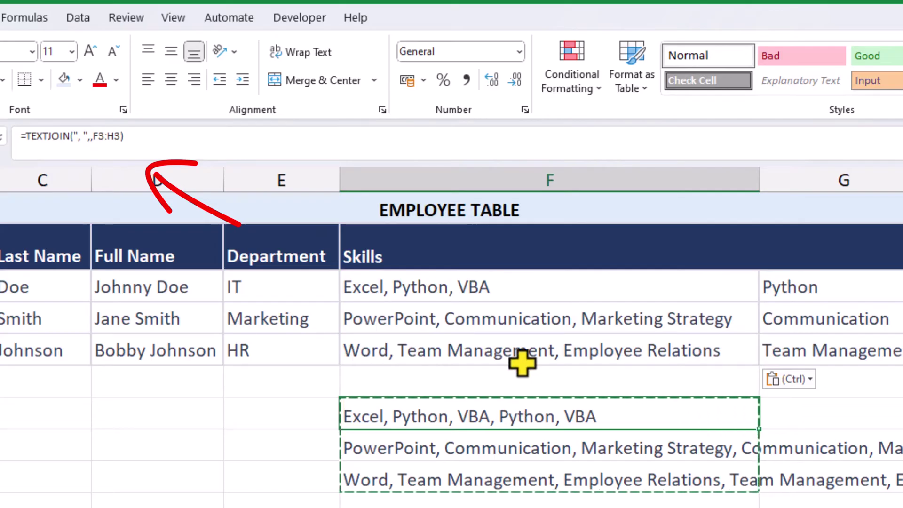
left_click(521, 288)
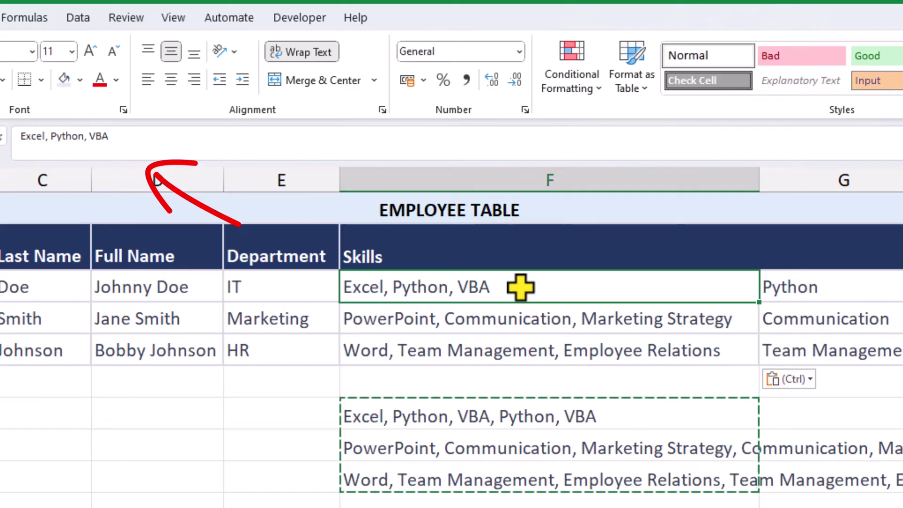
left_click_drag(520, 415, 522, 480)
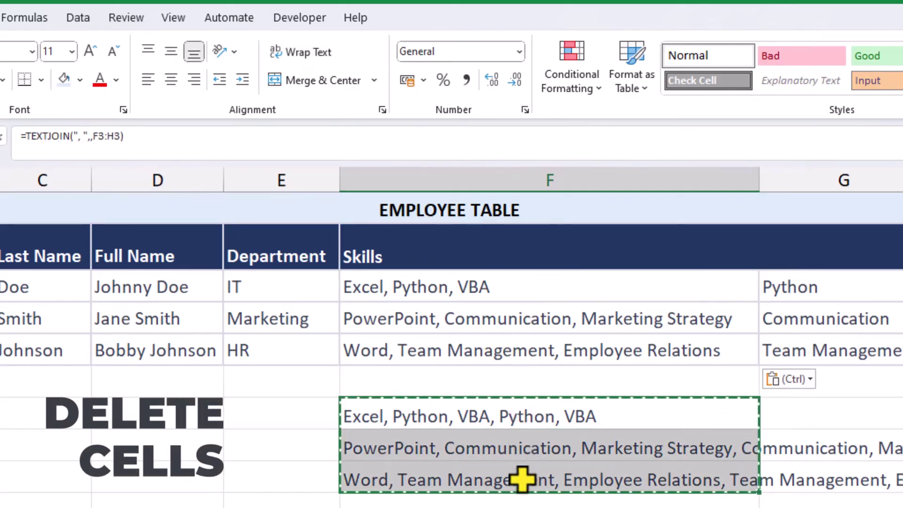
key("Delete")
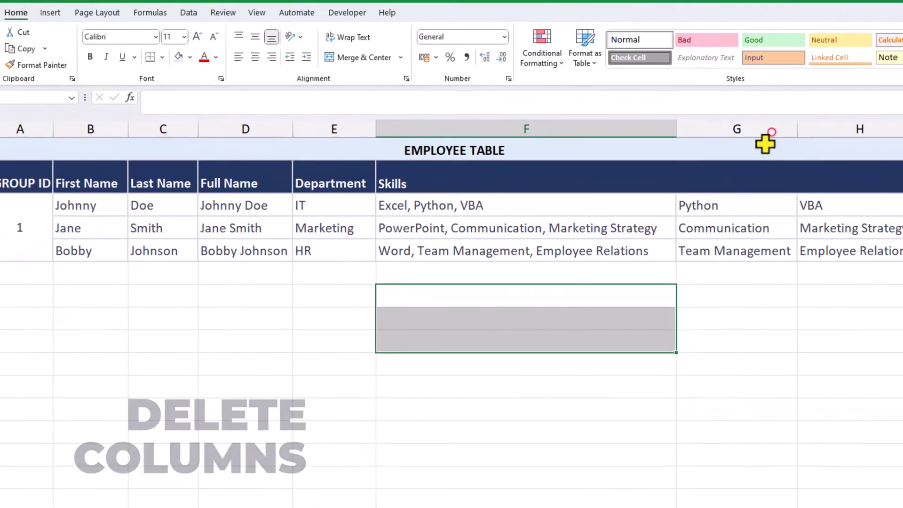
Step: Delete the redundant skill columns G and H from the sheet
left_click_drag(805, 140, 863, 139)
right_click(798, 122)
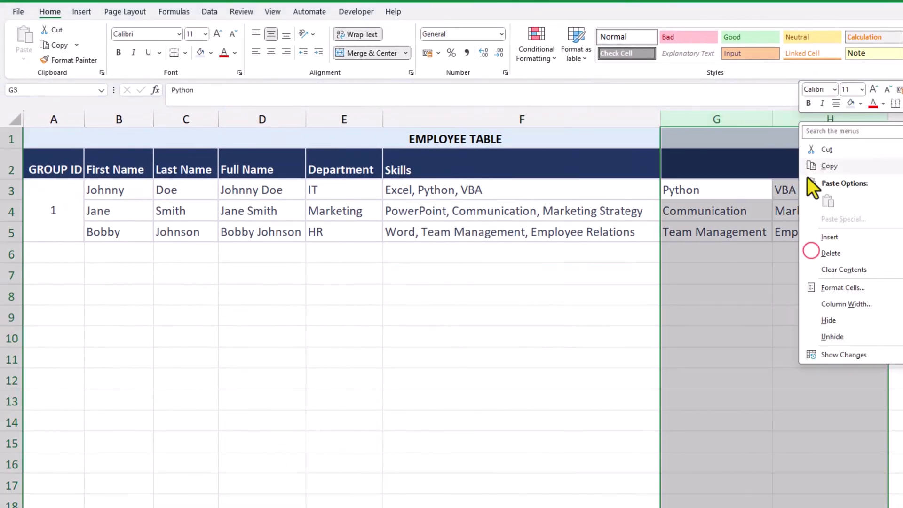
left_click(812, 250)
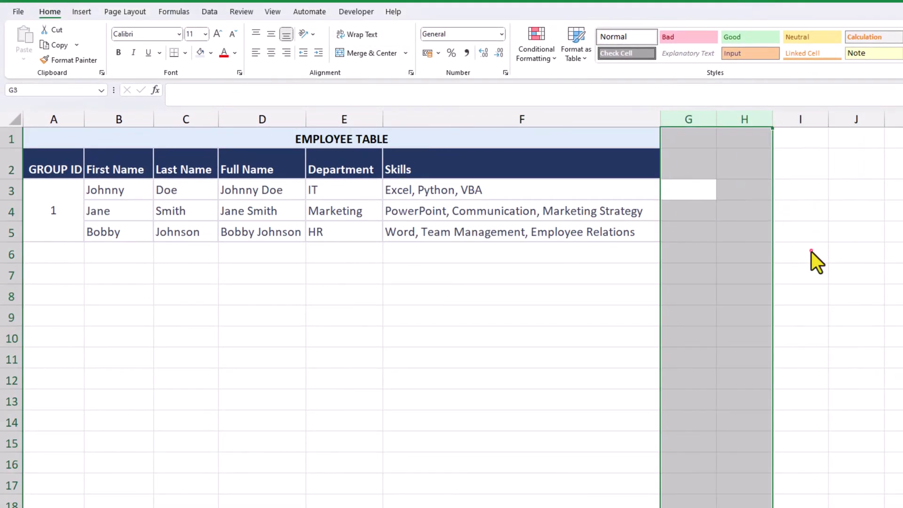
left_click(812, 253)
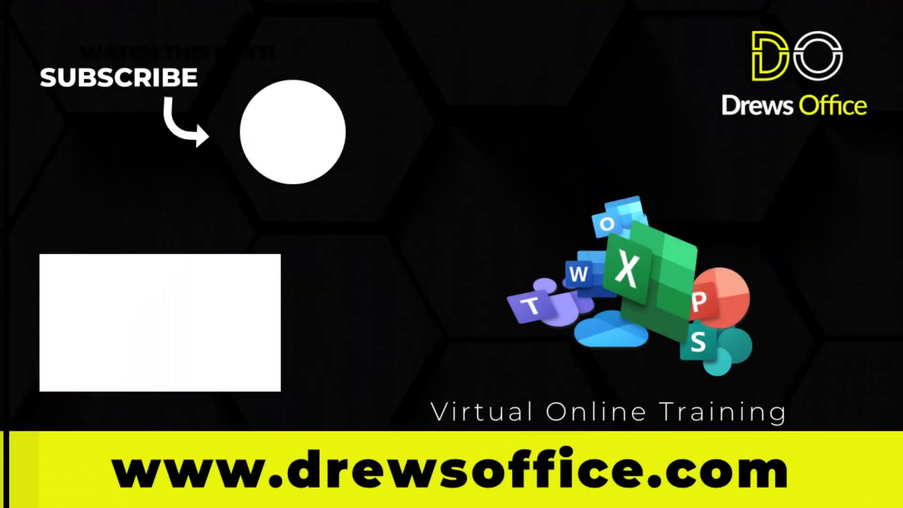